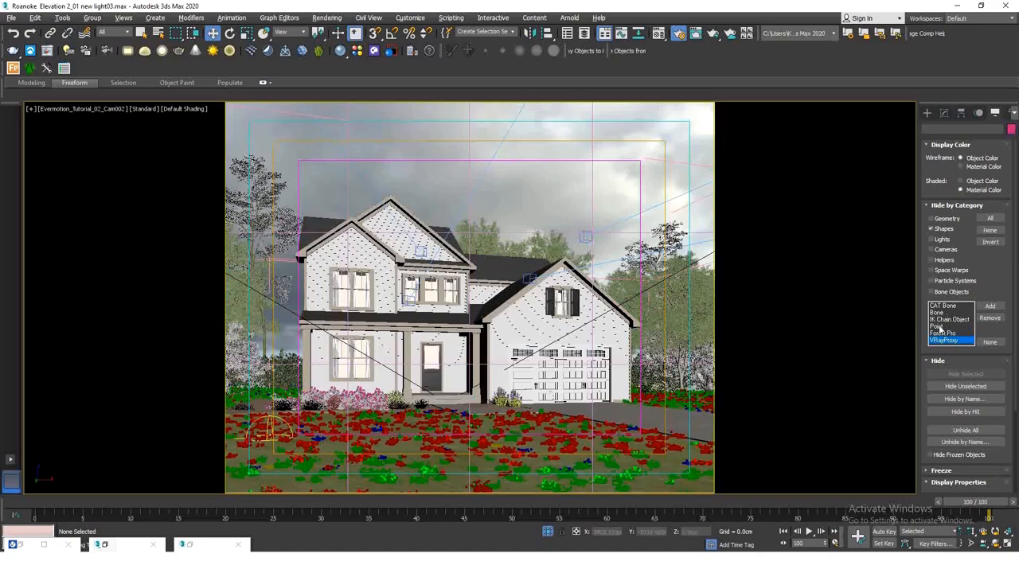
Step: Place an instanced copy of the AM_154_018_Couroupita_Guianensis tree beyond the garage end of the house
left_click(939, 327)
left_click(42, 546)
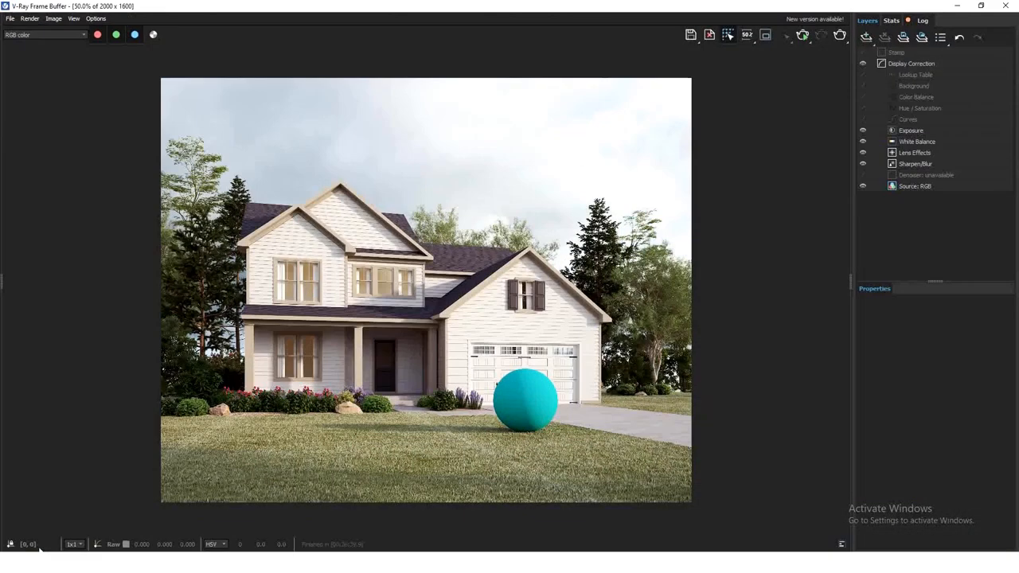
left_click(957, 6)
left_click(232, 357)
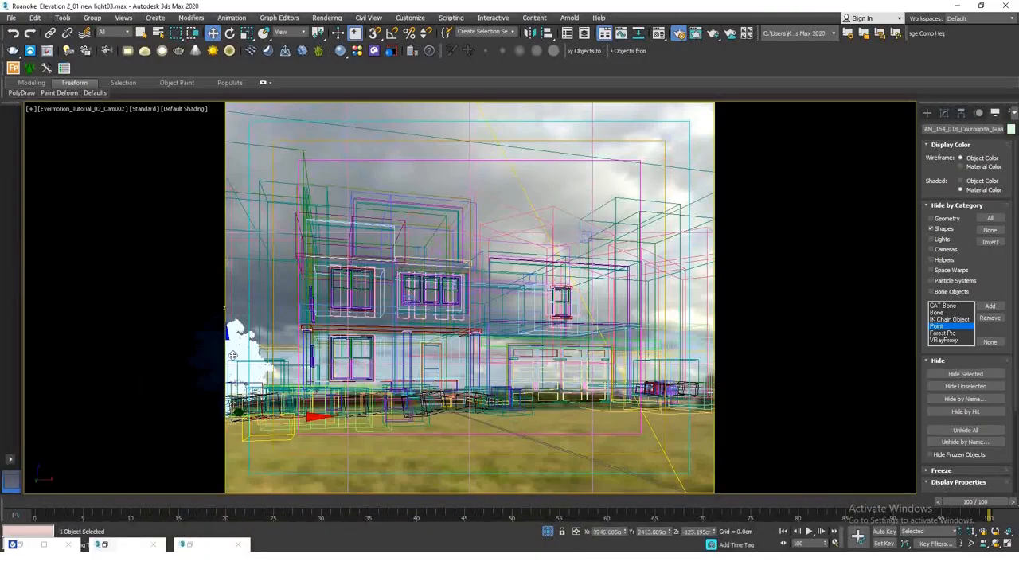
mouse_move(236, 362)
left_mouse_down()
mouse_move(719, 390)
mouse_move(718, 408)
mouse_move(697, 407)
mouse_move(739, 403)
left_mouse_up()
left_click(509, 329)
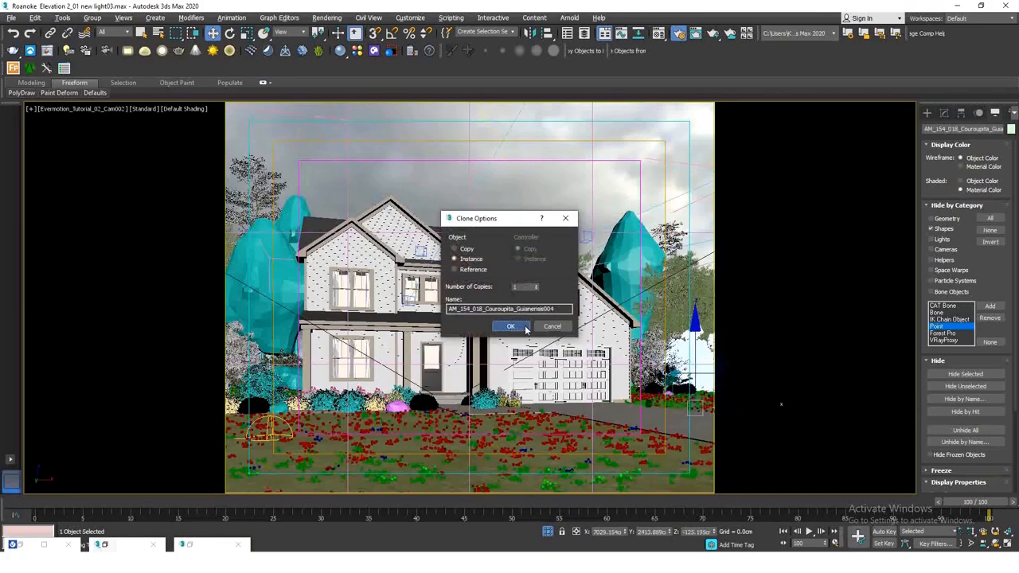
left_click(524, 326)
Step: Set the render output size to 3500 × 2800 and enable separate render channels in the V-Ray frame buffer settings
left_click(70, 545)
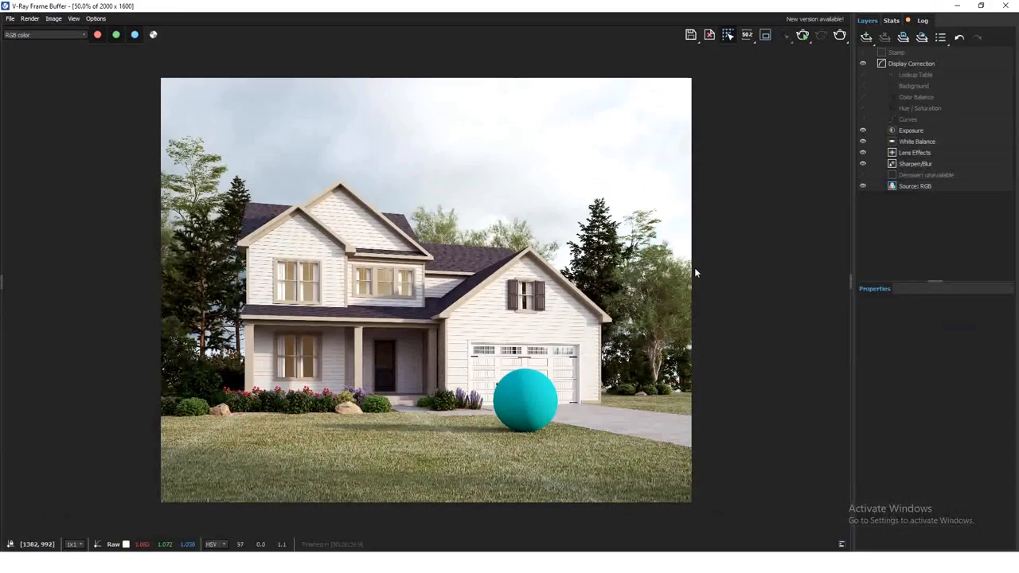
left_click(972, 7)
left_click(184, 545)
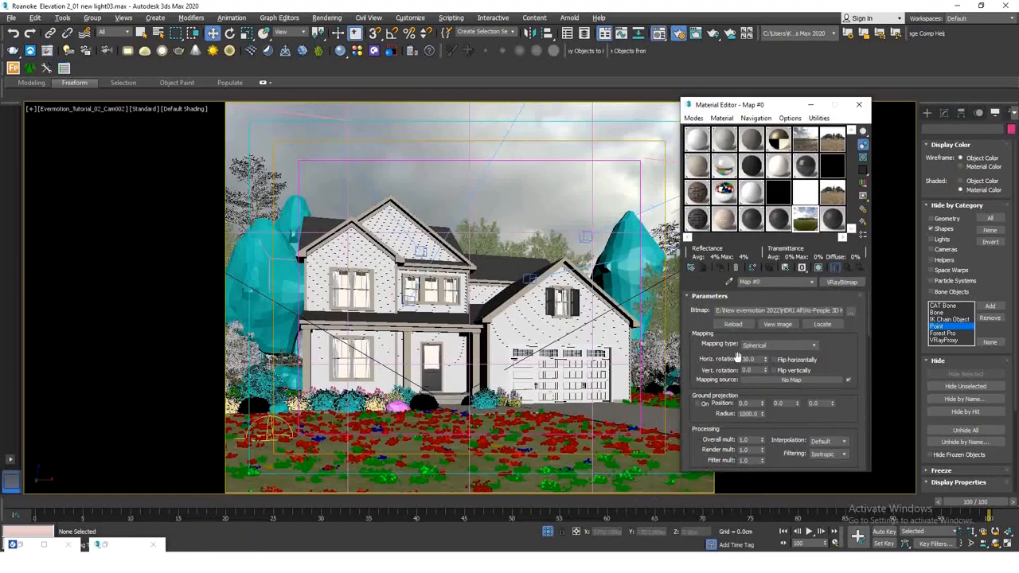
left_click(104, 545)
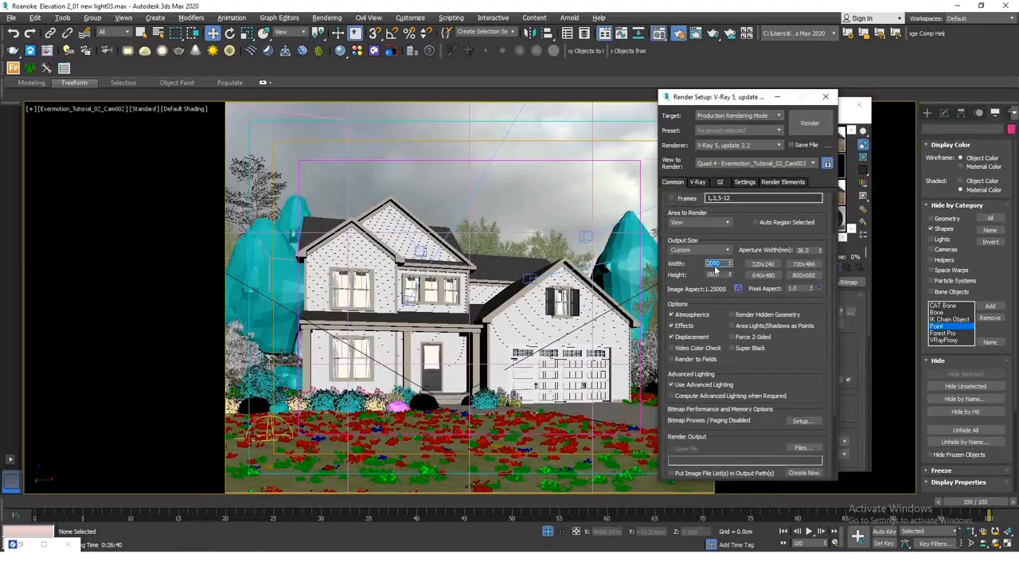
left_click(788, 183)
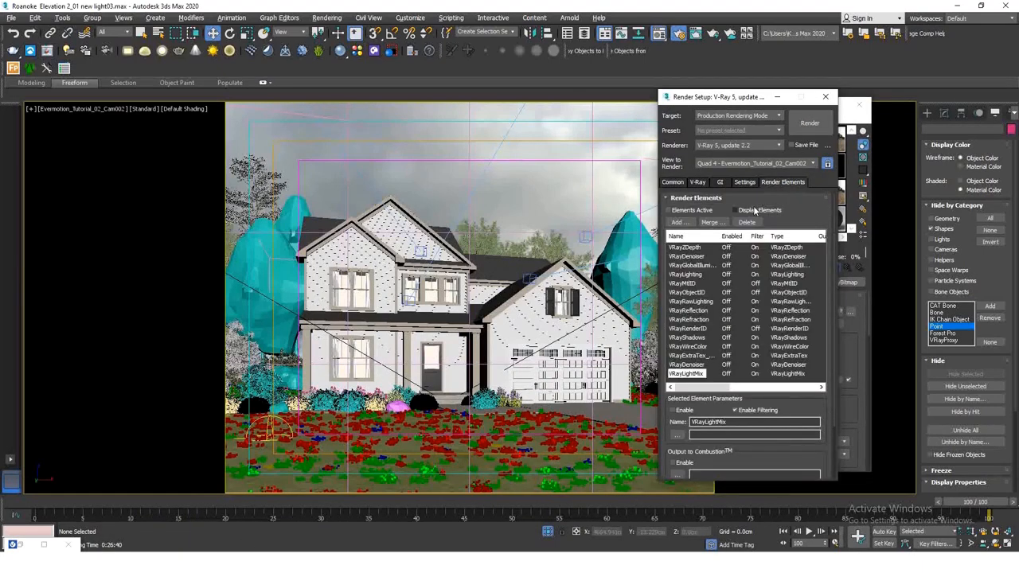
left_click(697, 182)
left_click(686, 198)
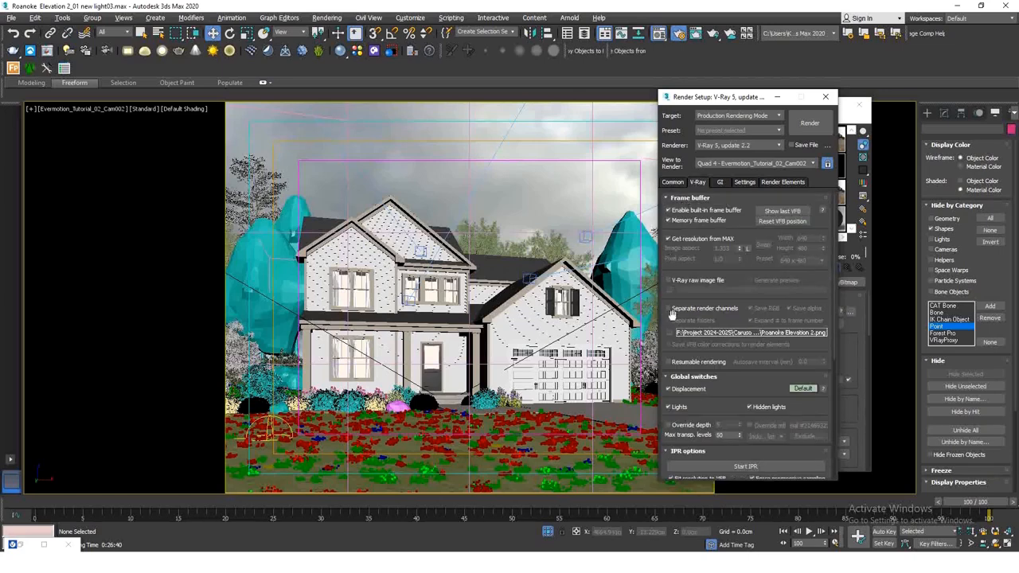
Step: Save the 3ds Max scene
left_click(11, 18)
left_click(430, 205)
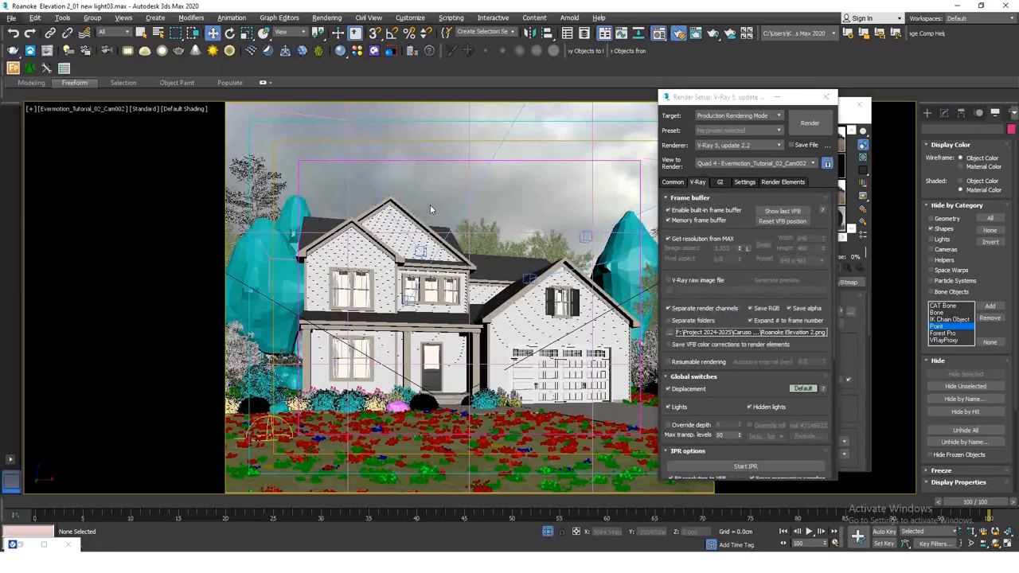
key("ctrl+s")
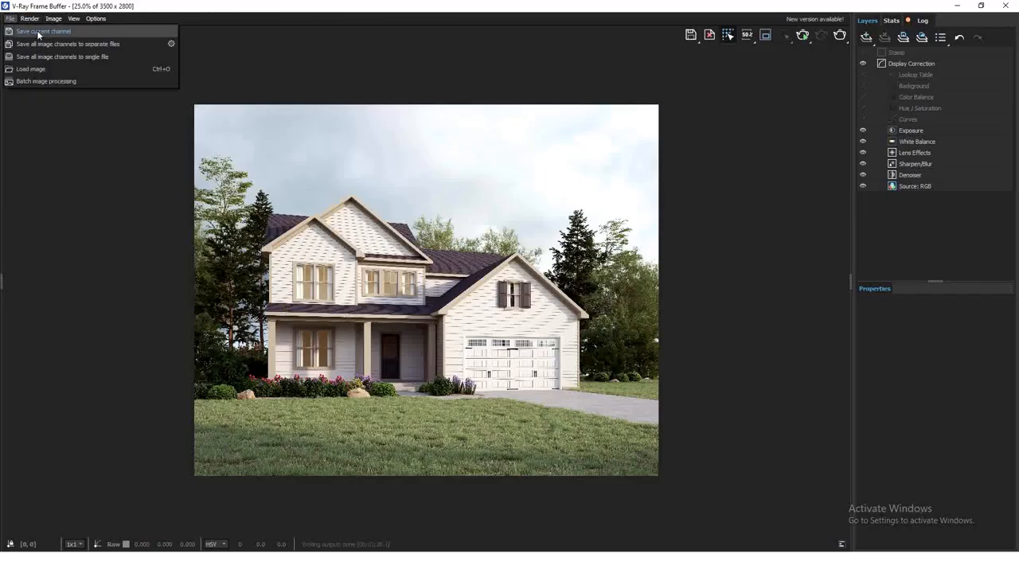
Step: Save the current channel of the finished render as the JPG file 1 and open it in Photoshop
left_click(33, 33)
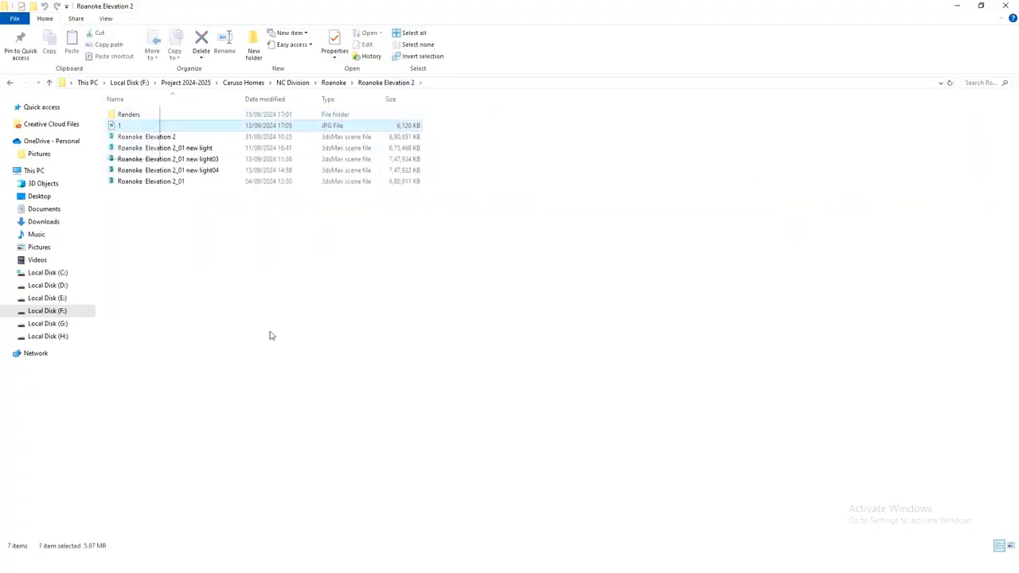
left_click(206, 38)
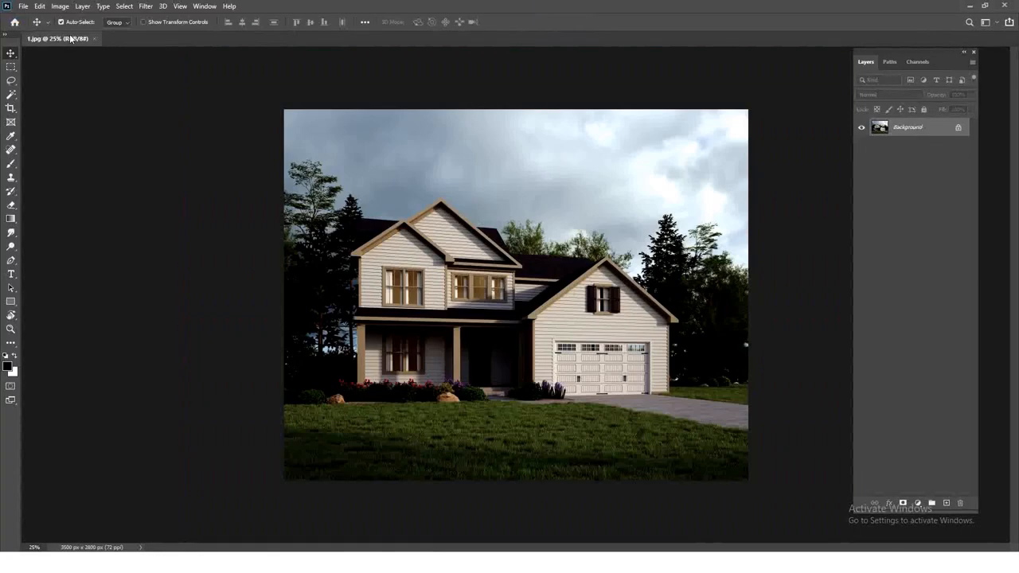
Step: Apply an Exposure adjustment to the render with Gamma Correction set to 2.2
left_click(60, 6)
left_click(183, 64)
type("2.2")
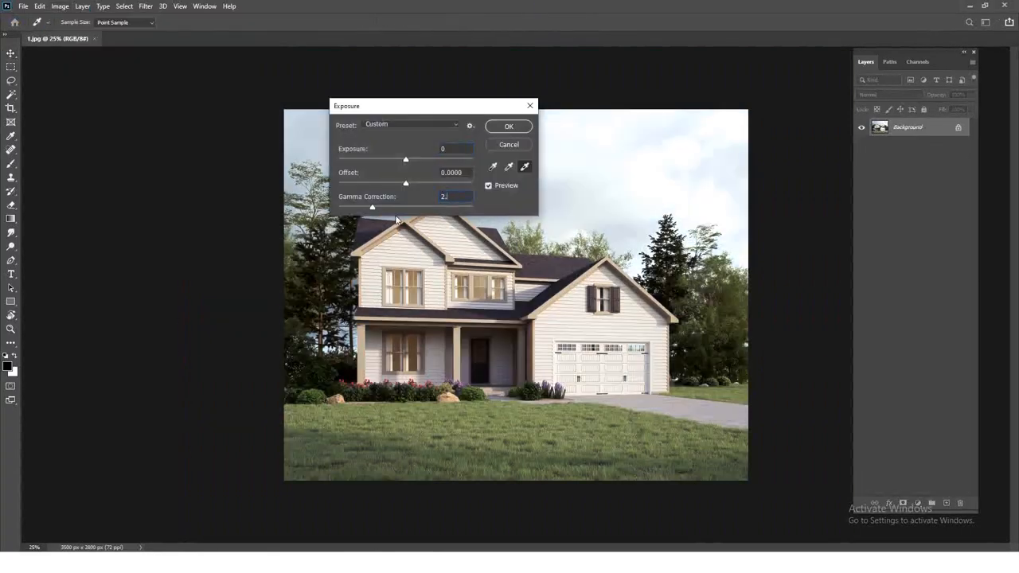
key("Return")
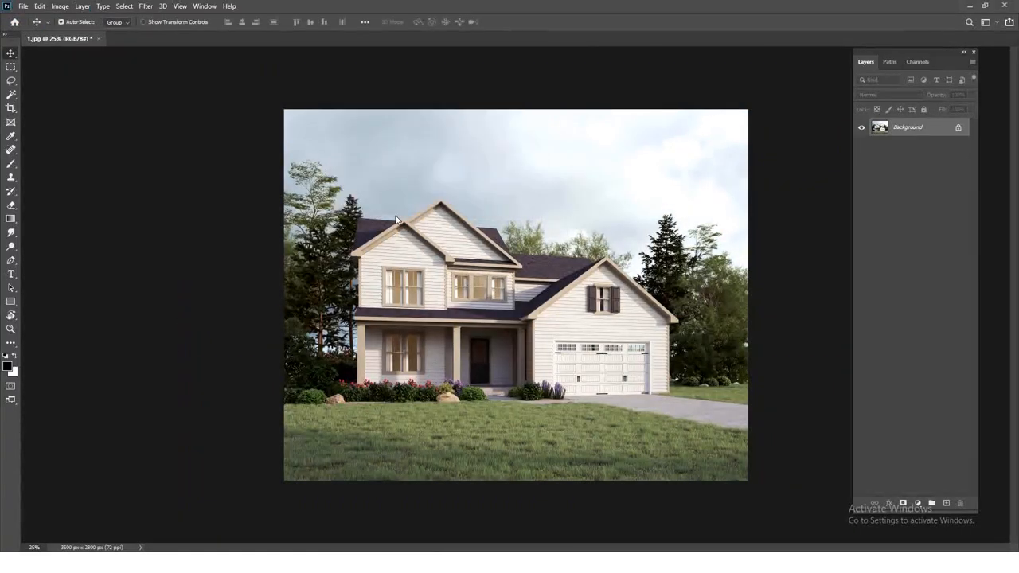
Step: Unlock the background layer and add a Color Lookup adjustment layer using the Kodak 5218 Kodak 2383 3DLUT
left_click(958, 127)
left_click(917, 503)
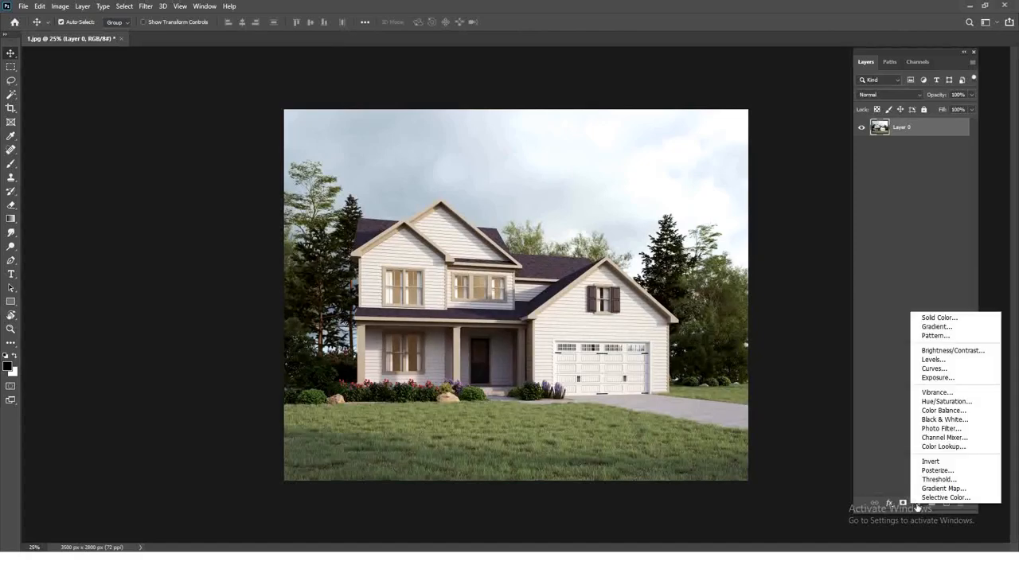
left_click(936, 446)
key("ctrl+plus")
key("ctrl+plus")
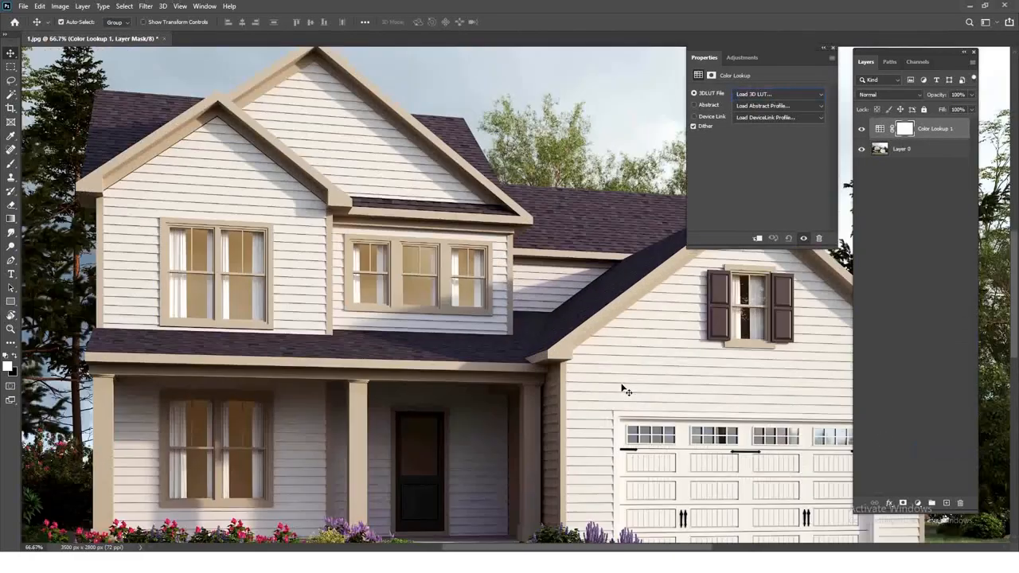
key("ctrl+minus")
left_click(768, 95)
left_click(788, 328)
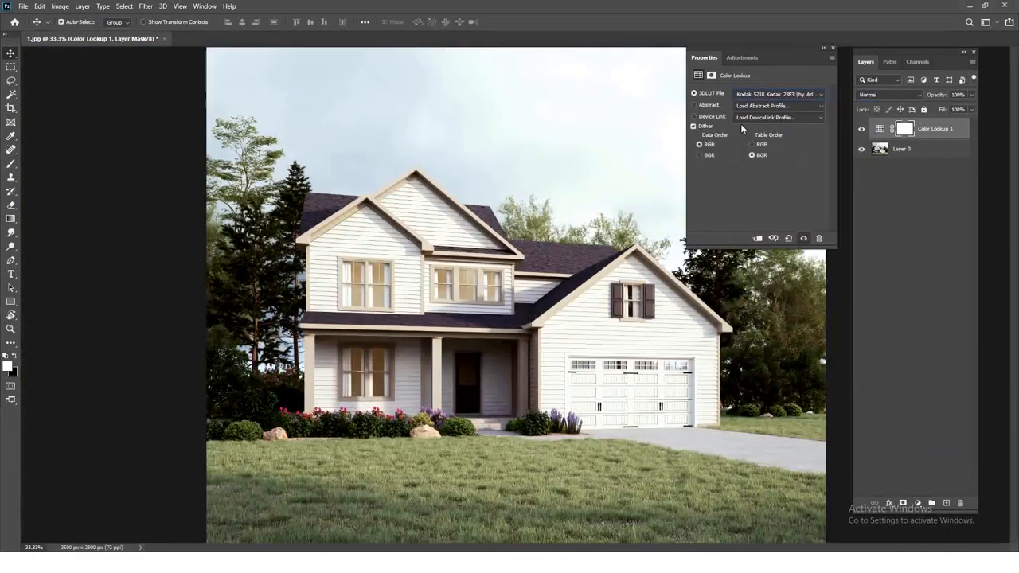
Step: Try out other 3DLUT presets on the Color Lookup layer, including Moonlight, TensionGreen, FuturisticBleak and filmstock_50
key("Down")
key("Down")
key("Down")
key("Down")
key("Down")
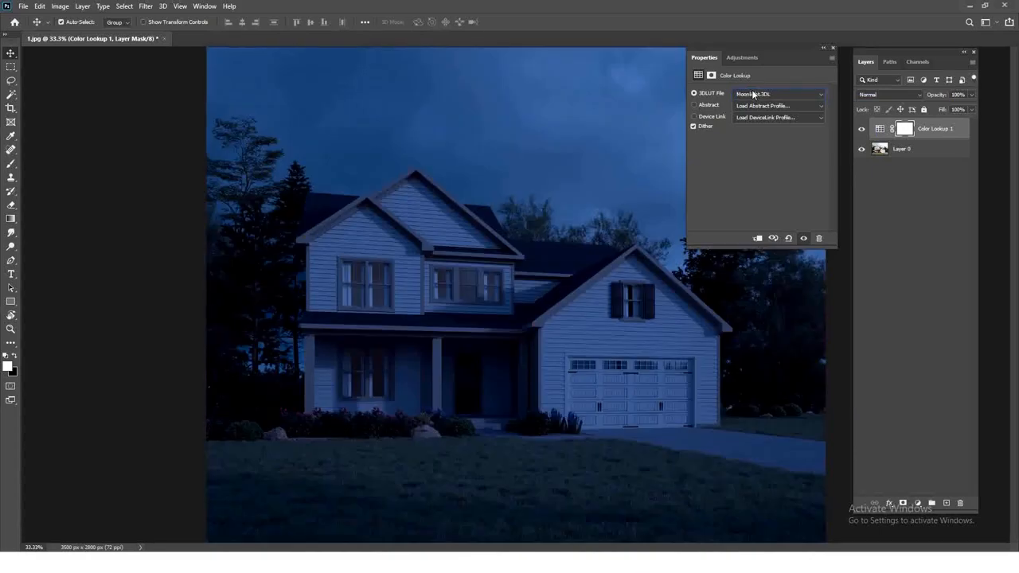
key("Down")
key("Down")
key("Down")
key("Down")
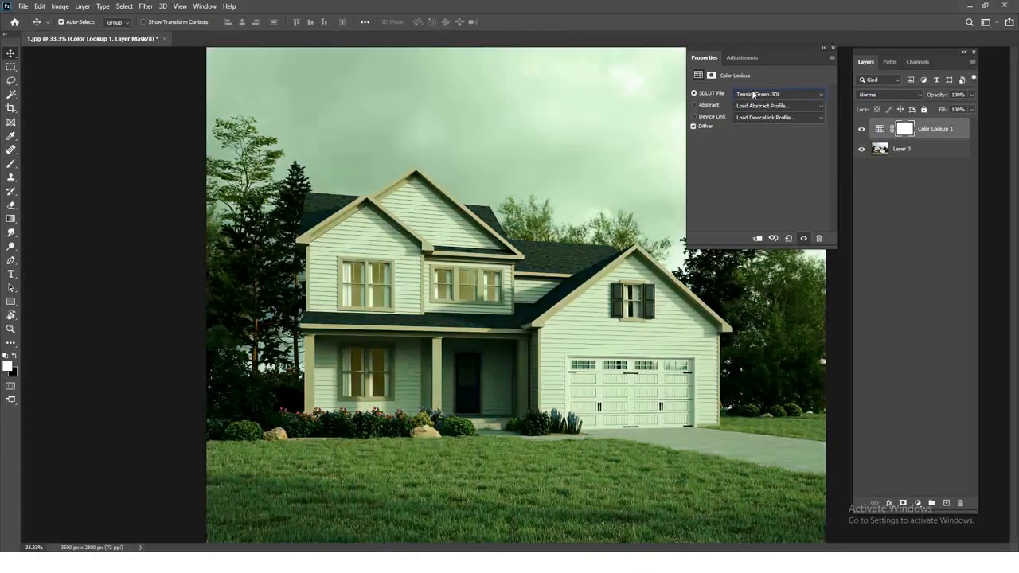
key("Up")
key("Up")
key("Up")
key("Up")
key("Up")
key("Up")
key("Up")
key("Up")
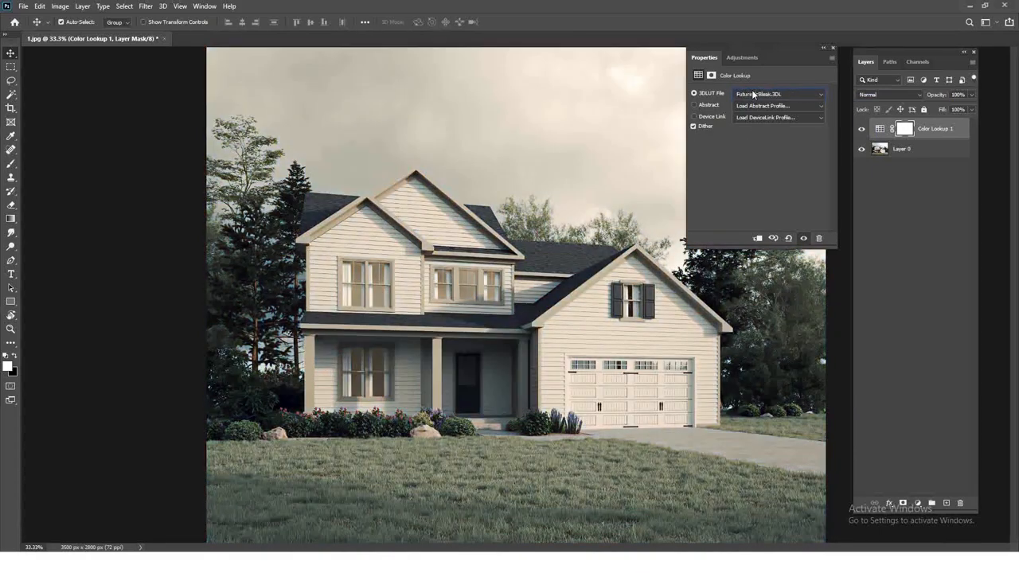
key("Up")
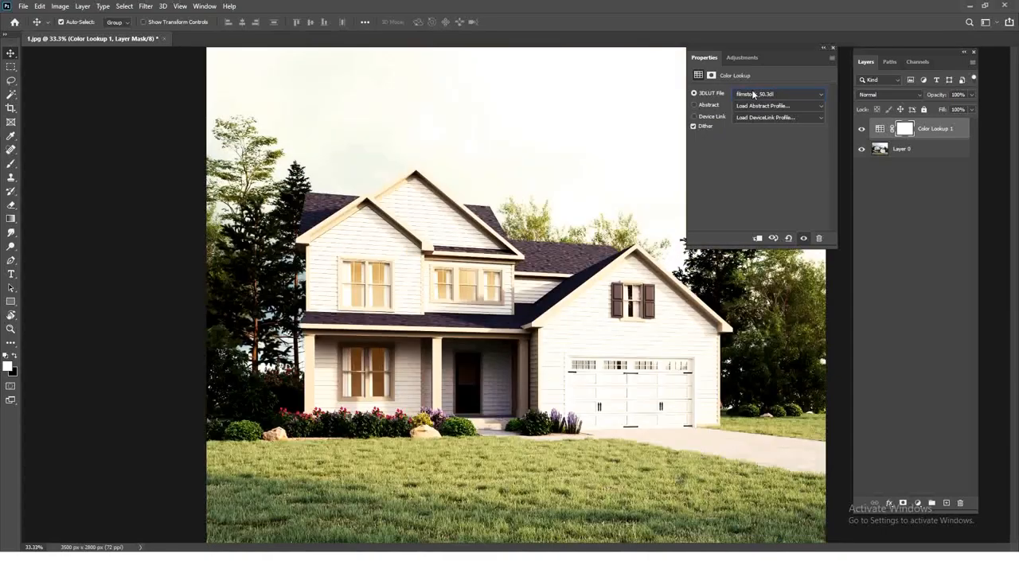
Step: Set the Color Lookup layer's opacity to 20%
key("2")
left_click(776, 96)
left_click(776, 96)
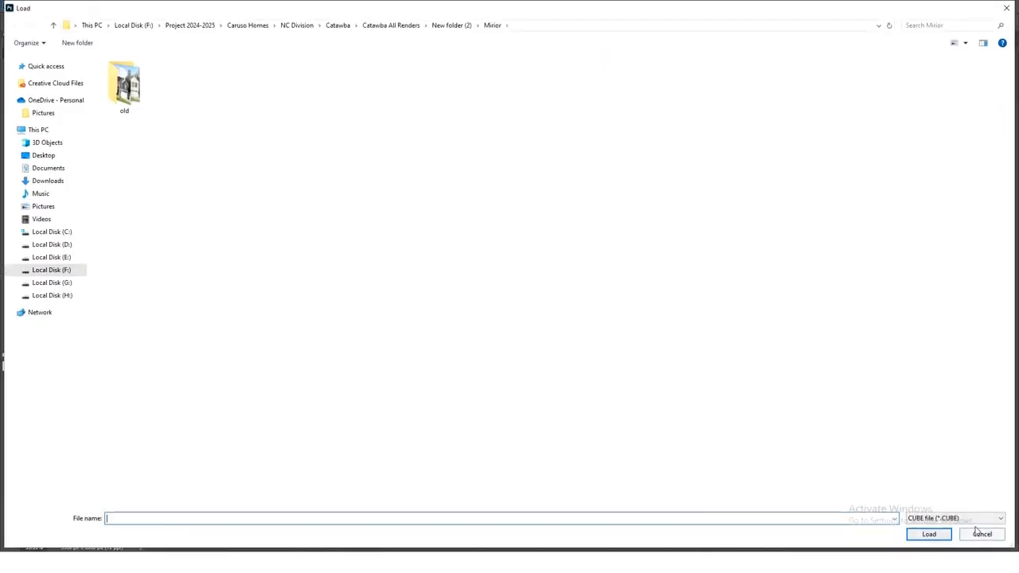
key("Escape")
Step: Go through the 3DLUT presets and apply Kodak 5218 Kodak 2395 to the Color Lookup layer
key("Down")
key("Down")
key("Down")
key("Down")
key("Down")
key("Down")
key("Down")
key("Down")
key("Down")
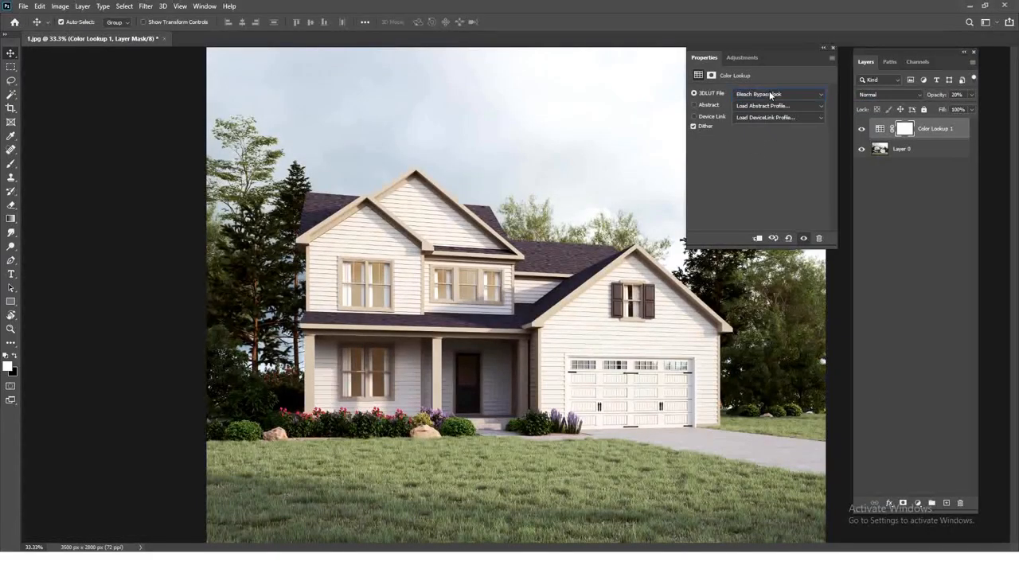
key("Down")
key("Down")
key("Down")
key("Down")
key("Down")
key("Down")
key("Down")
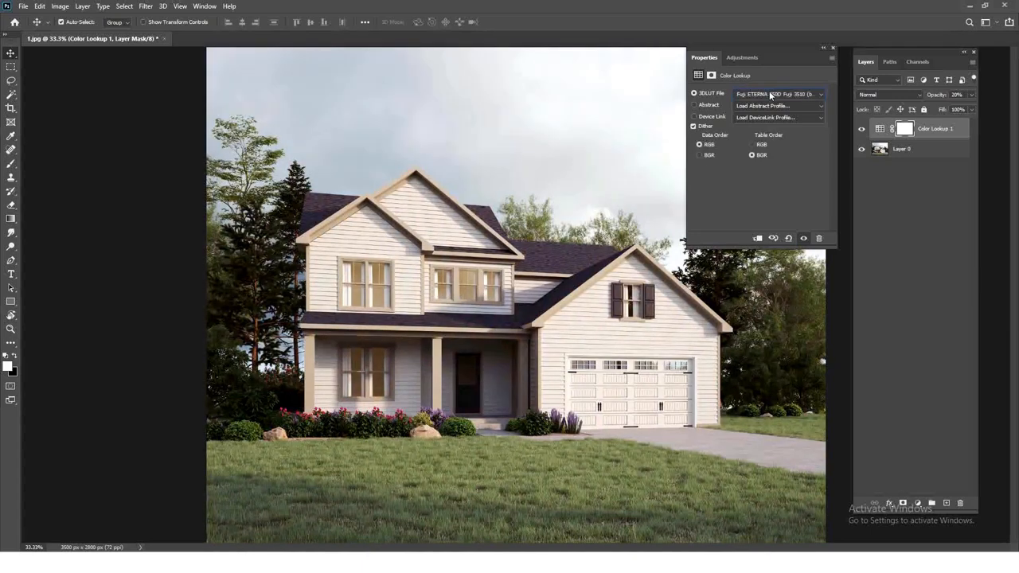
key("Down")
key("Down")
key("Down")
key("Down")
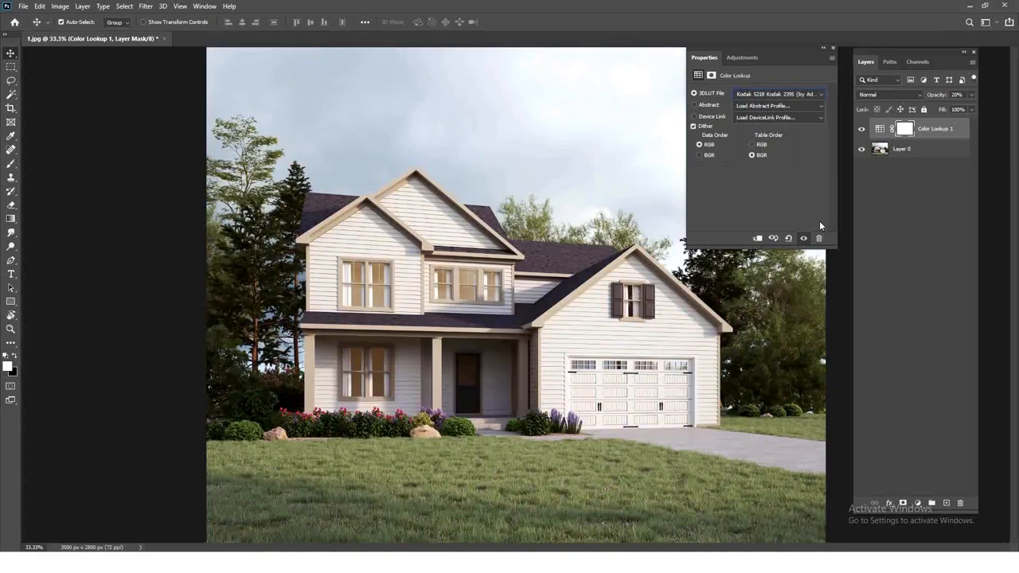
Step: Duplicate the image layer and the Color Lookup layer together and merge the duplicates into one pixel layer on top
left_click(913, 223)
left_click(935, 151)
left_click(939, 135, "ctrl")
key("ctrl+j")
key("ctrl+e")
Step: Open the Camera Raw filter on the merged layer, apply the automatic tone correction and raise Shadows to +71
left_click(146, 6)
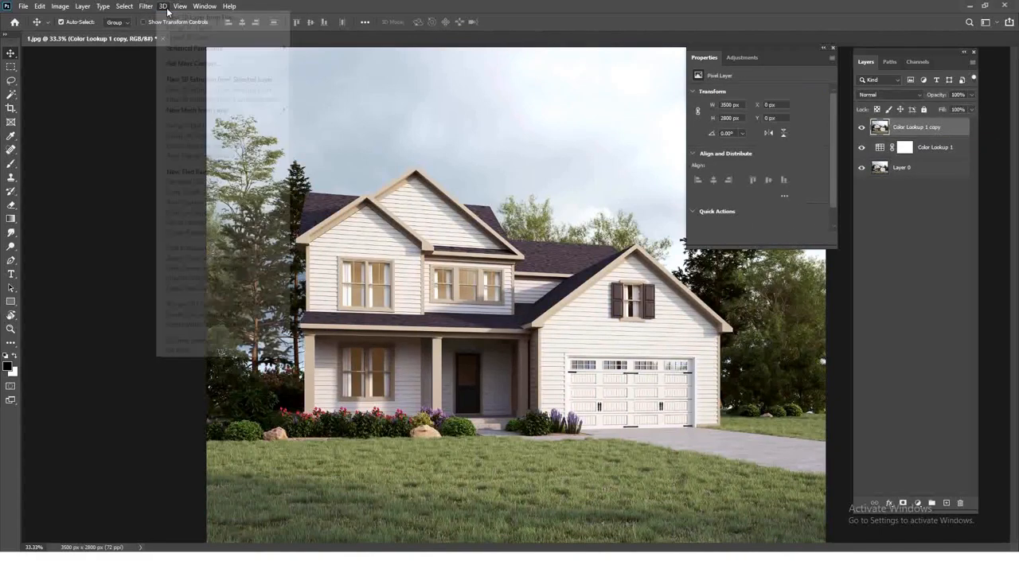
left_click(207, 70)
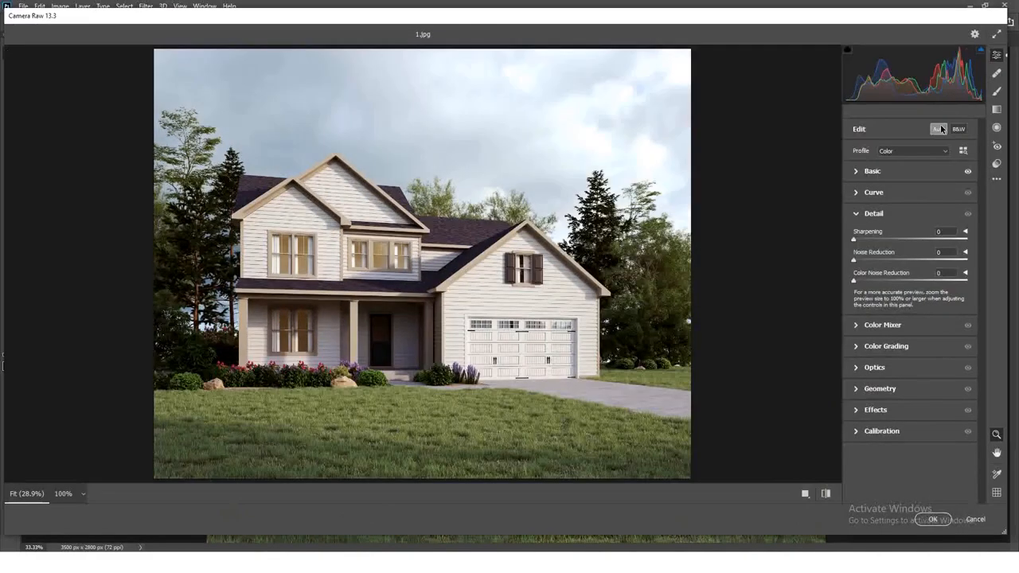
left_click(939, 129)
left_click_drag(905, 272, 944, 301)
scroll(466, 318, "up", 3)
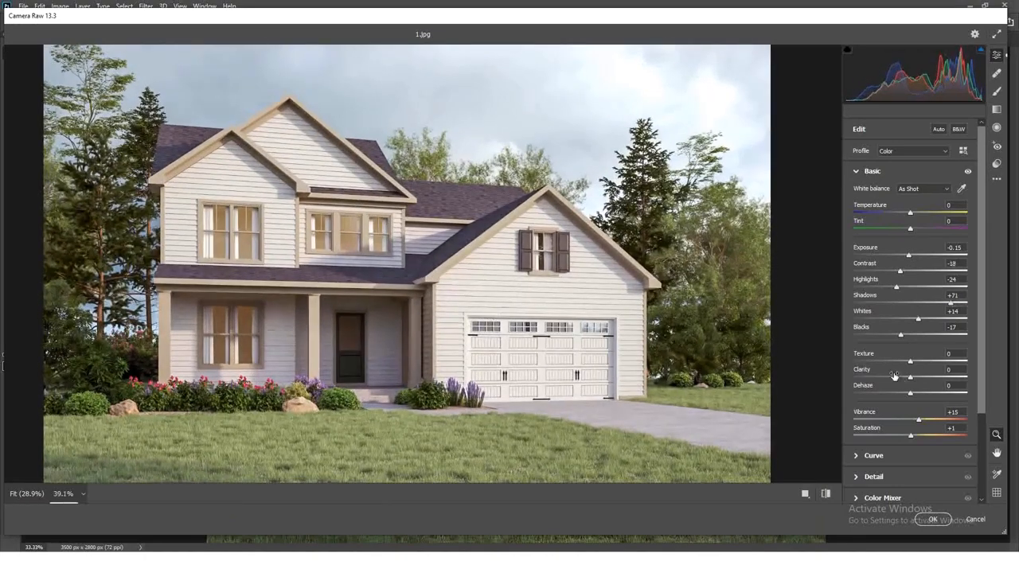
left_click_drag(901, 335, 871, 320)
key("ctrl+z")
key("ctrl+z")
Step: Set the Camera Raw basic values to Shadows -4, Blacks -8, Clarity +22 and Saturation -15
left_click_drag(952, 303, 906, 336)
mouse_move(551, 281)
left_mouse_down()
mouse_move(526, 285)
mouse_move(541, 285)
left_mouse_up()
left_click_drag(865, 371, 875, 371)
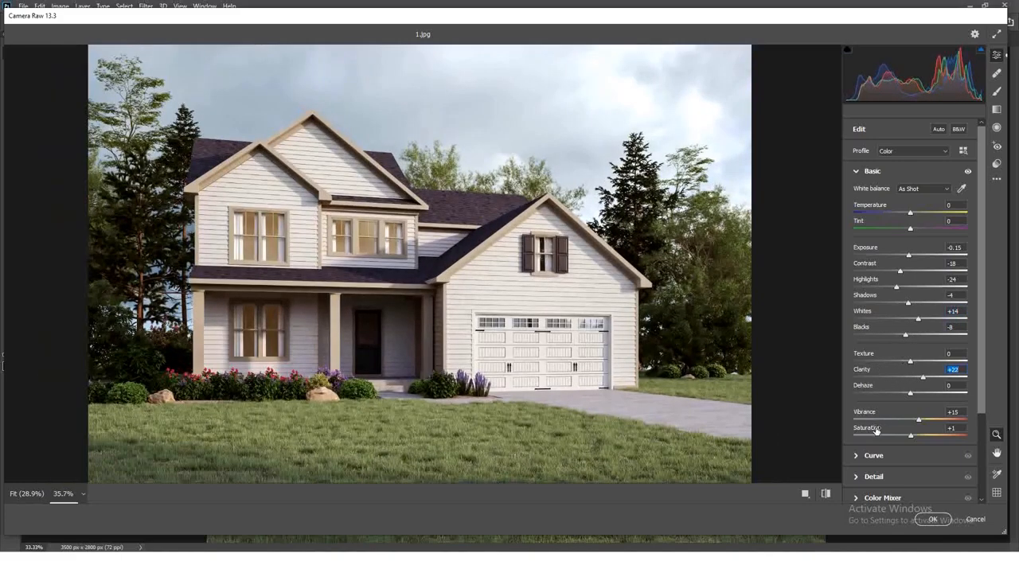
left_click_drag(879, 430, 870, 430)
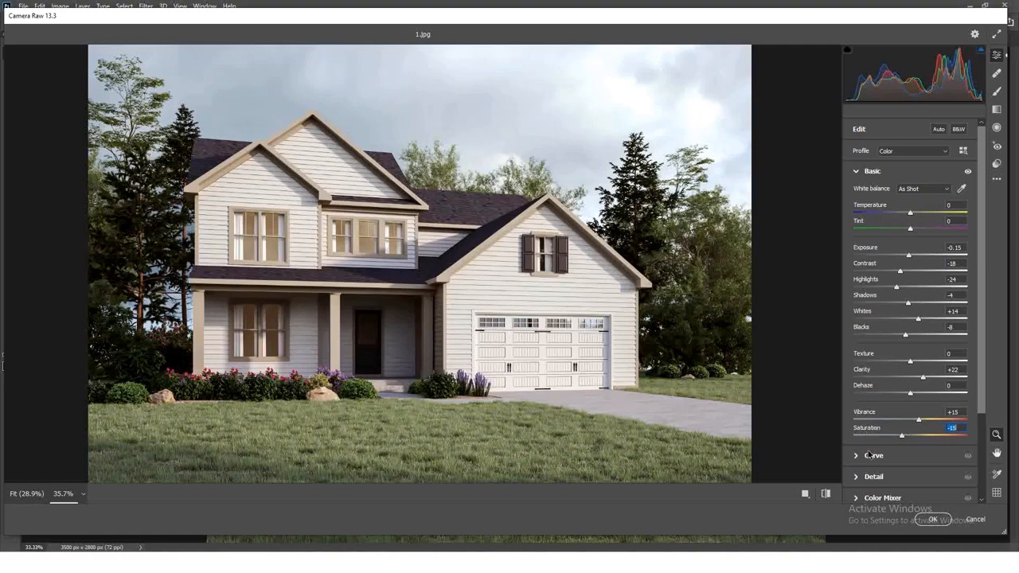
Step: Set the lens Distortion correction to -2 in the Camera Raw optics settings
left_click(860, 477)
left_click(856, 370)
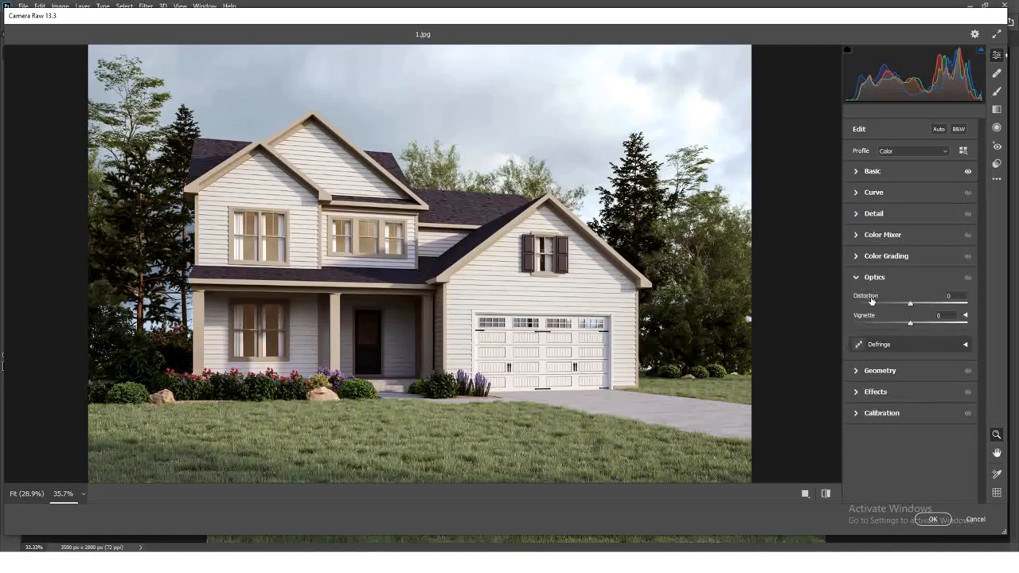
left_click_drag(871, 300, 871, 299)
left_click_drag(958, 302, 920, 307)
type("2-2")
left_click(966, 316)
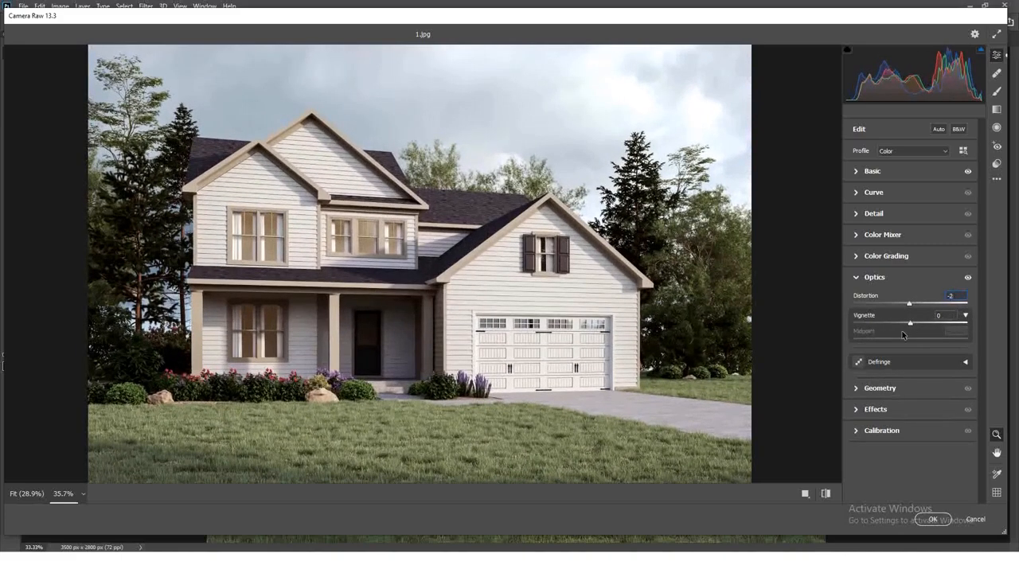
Step: Add a Camera Raw vignetting effect of -41 with Midpoint 67 and apply the filter to the merged layer
left_click(871, 392)
left_click(965, 359)
left_click_drag(909, 368, 888, 366)
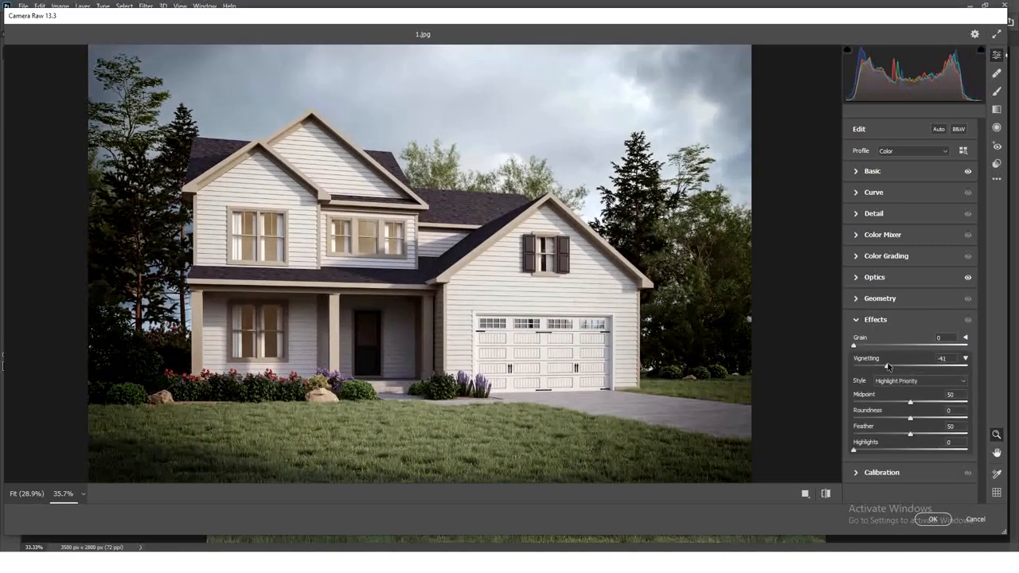
left_click_drag(910, 402, 929, 401)
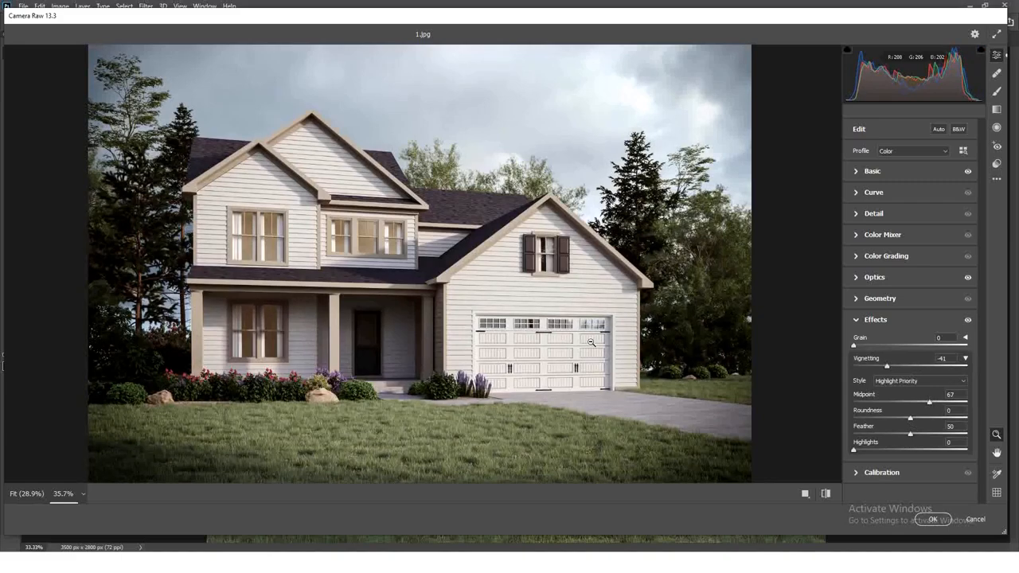
left_click(933, 519)
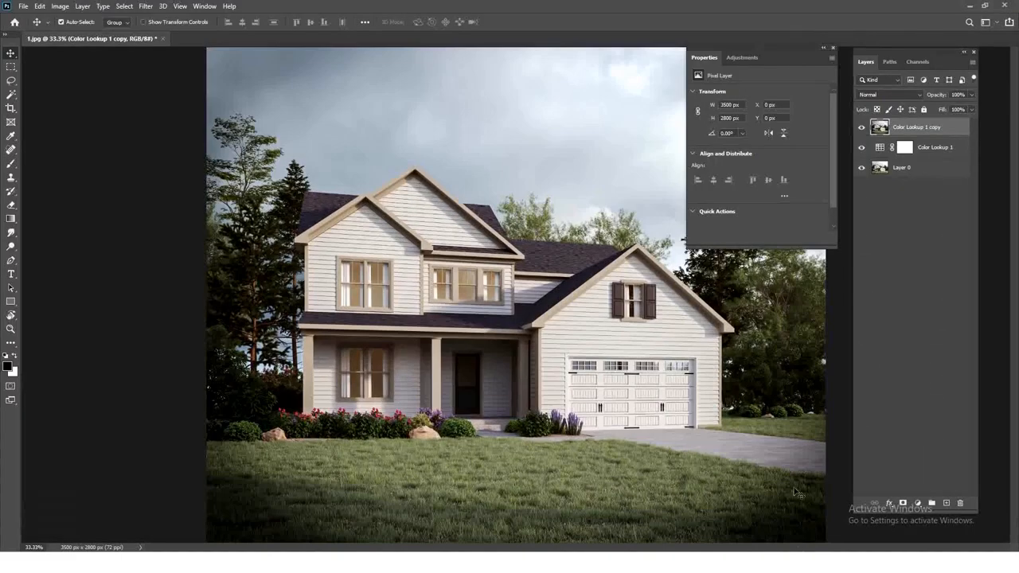
Step: Place the Roanoke Elevation 2.VRayZDepth.0100 pass from the Renders folder above the merged layer
key("ctrl+minus")
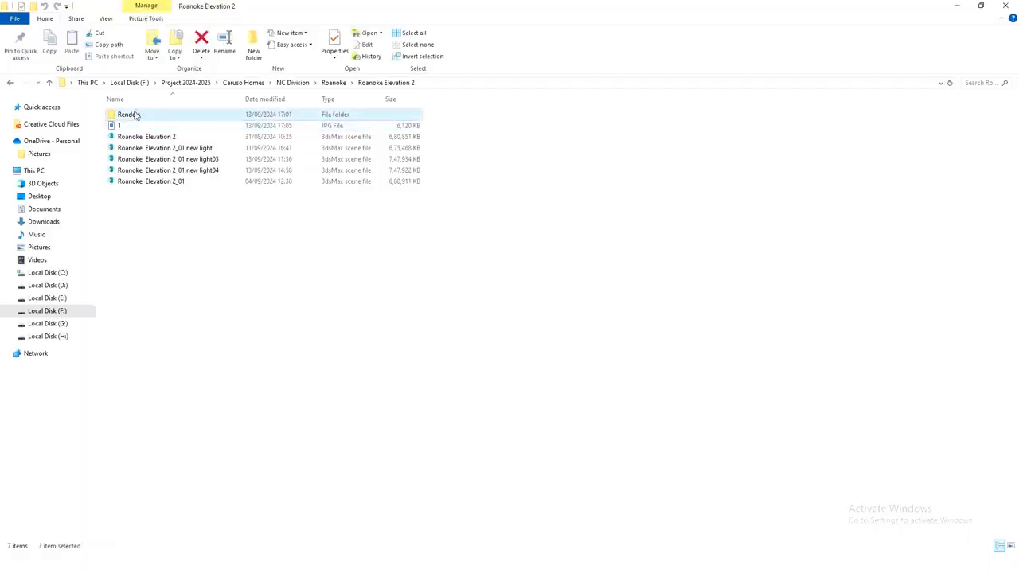
double_click(136, 114)
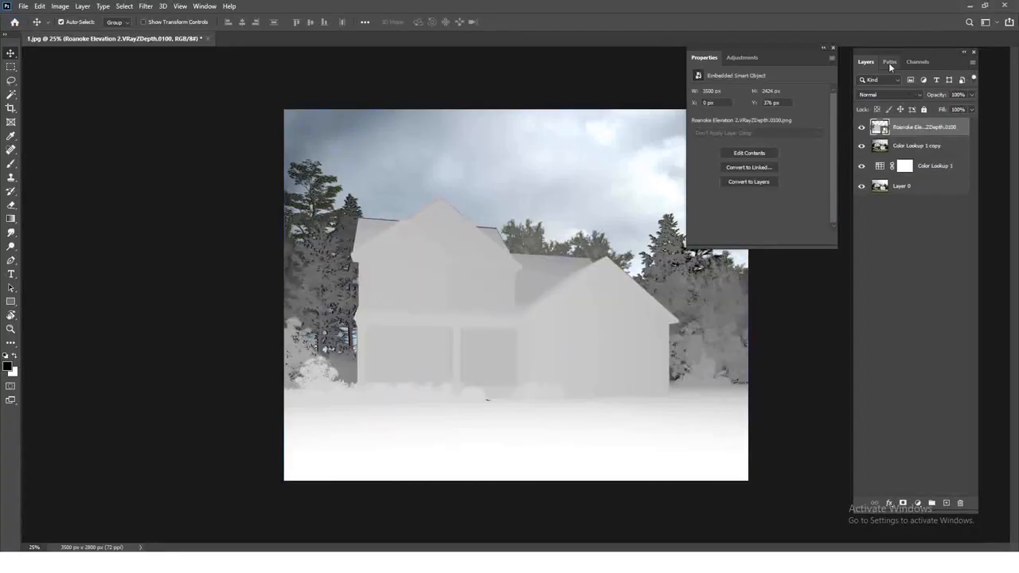
Step: Rasterize the placed depth pass layer and invert its tones
right_click(892, 127)
left_click(808, 384)
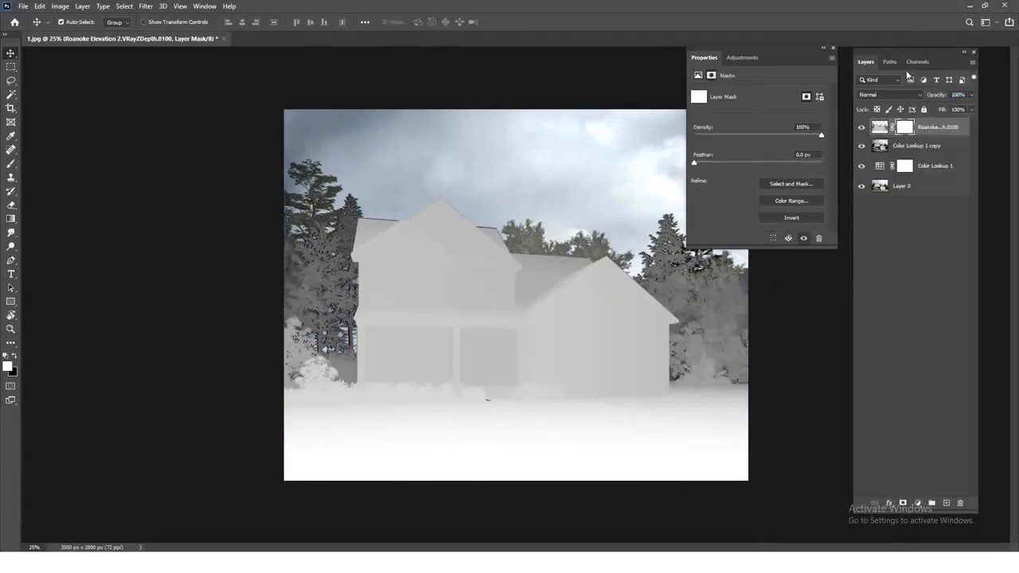
left_click(917, 61)
left_click(61, 5)
left_click(189, 159)
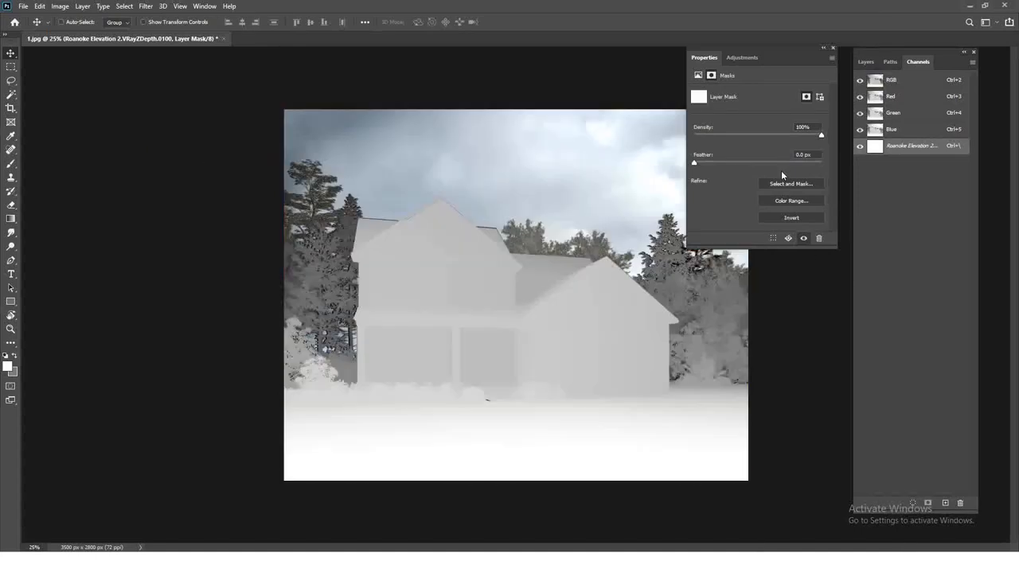
left_click(865, 62)
left_click(61, 6)
left_click(231, 157)
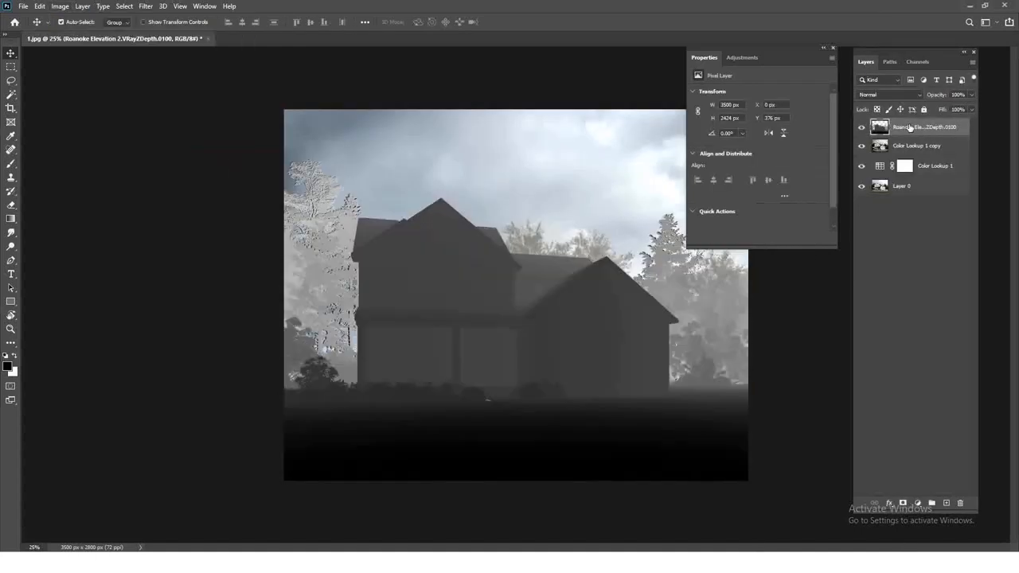
Step: Move the depth image in the Alpha 1 channel down to the canvas's lower edge and return to the RGB composite
left_click(917, 61)
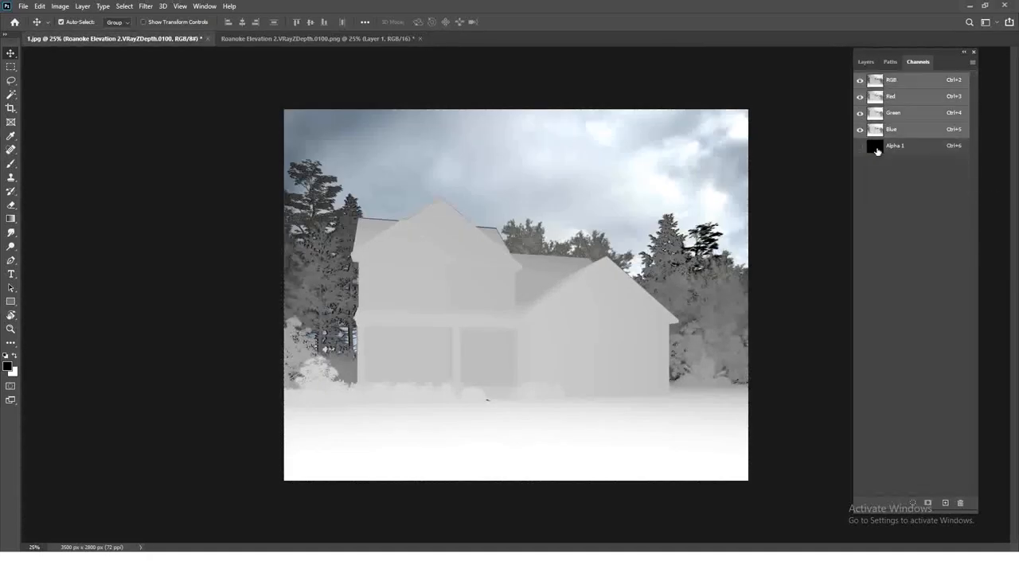
left_click(876, 147)
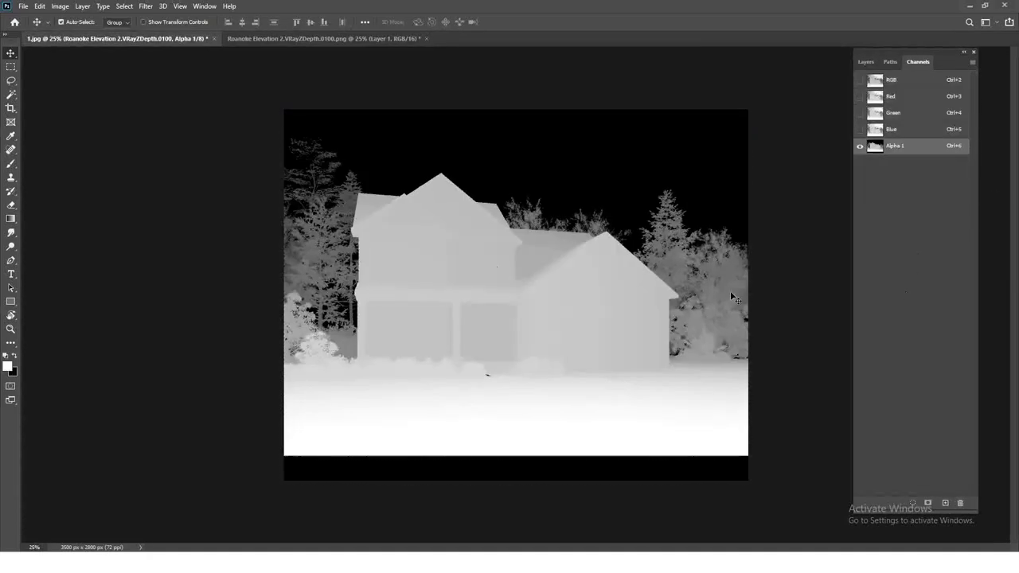
left_click_drag(481, 314, 492, 309)
left_click(181, 7)
left_click(188, 238)
mouse_move(301, 473)
left_mouse_down()
mouse_move(287, 475)
mouse_move(302, 464)
left_mouse_up()
left_click(892, 81)
left_click(861, 147)
left_click(861, 147)
Step: Open the Lens Blur filter on the render layer below the depth pass and use Alpha 1 as the depth map source
left_click(196, 38)
key("ctrl+z")
left_click(258, 39)
left_click(866, 62)
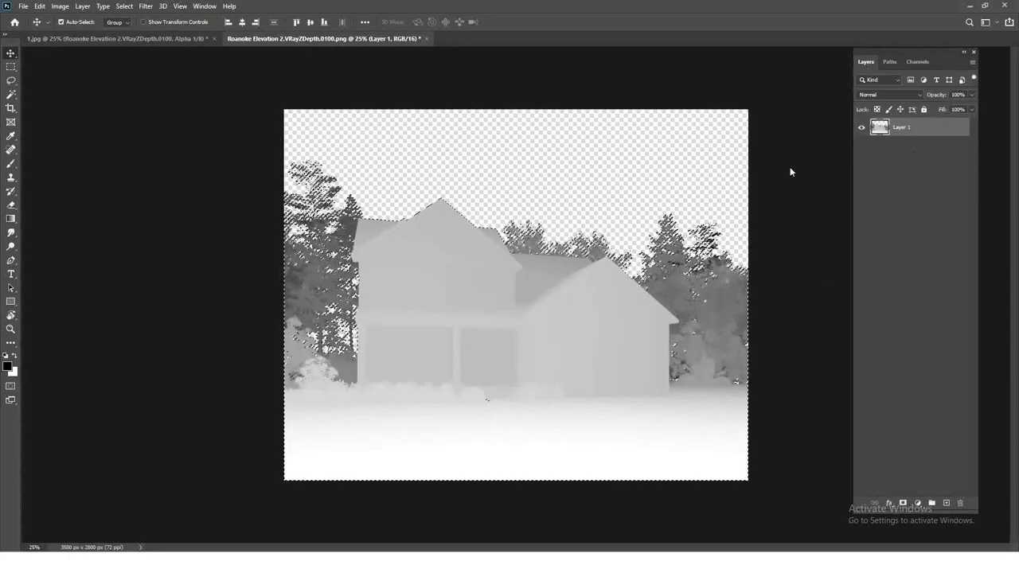
left_click(152, 39)
left_click(909, 144)
left_click(146, 6)
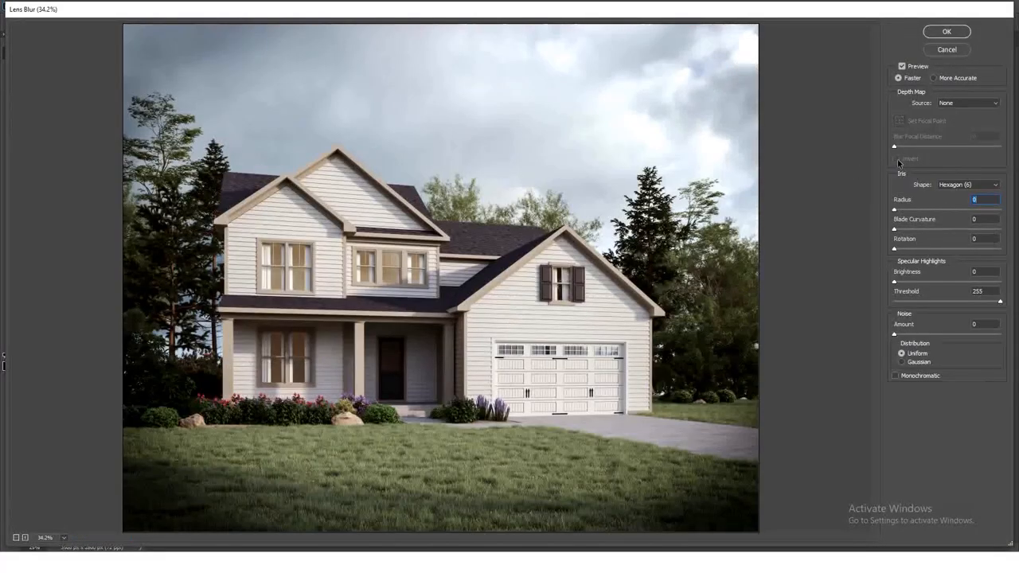
left_click(967, 103)
left_click(952, 128)
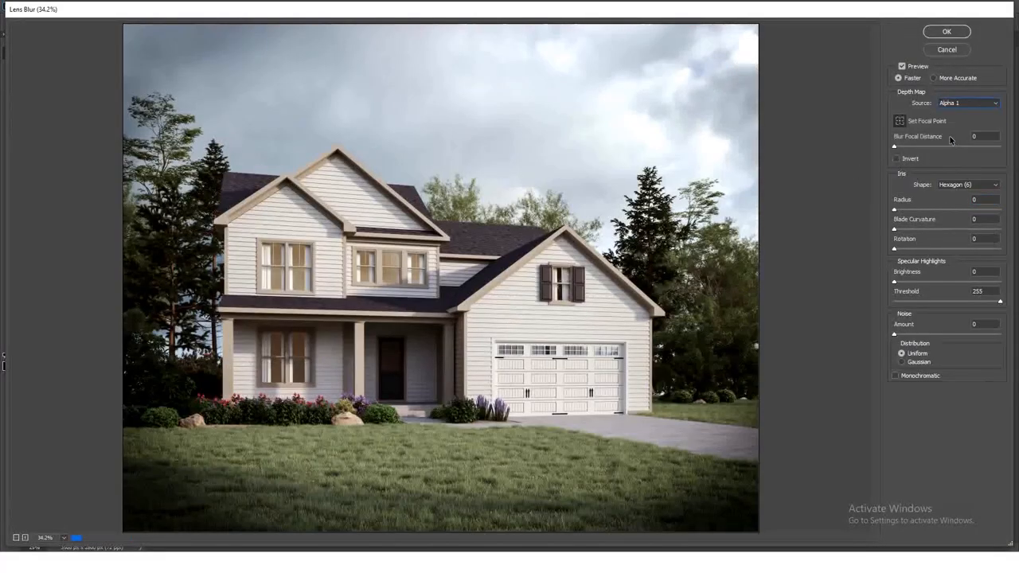
Step: Set Lens Blur to an inverted depth map, Octagon (8) shape, Radius 23 and Blade Curvature 4, and apply it
left_click_drag(922, 210, 910, 210)
left_click(898, 229)
left_click(911, 210)
left_click(959, 184)
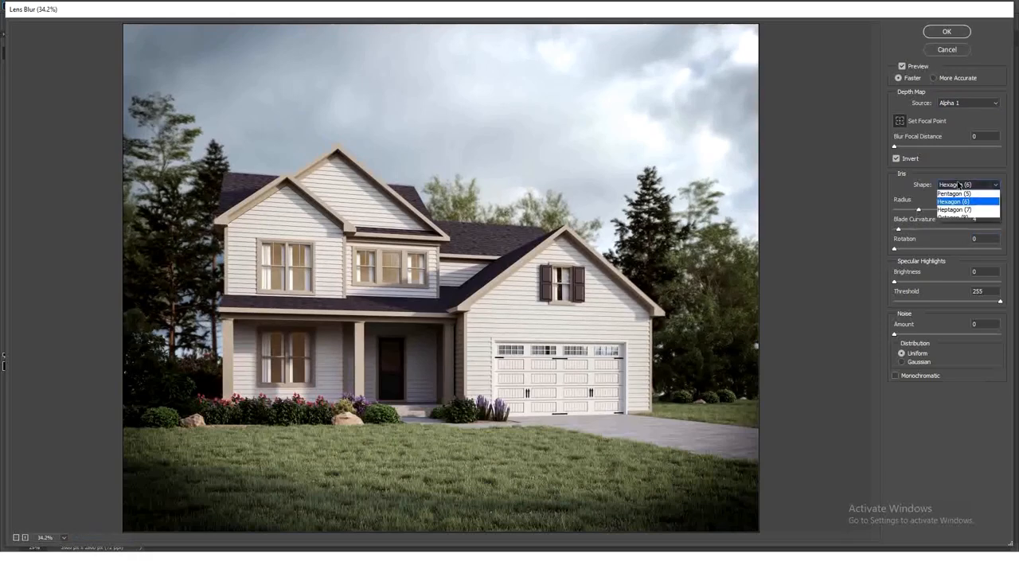
left_click(959, 185)
left_click(959, 185)
left_click(954, 232)
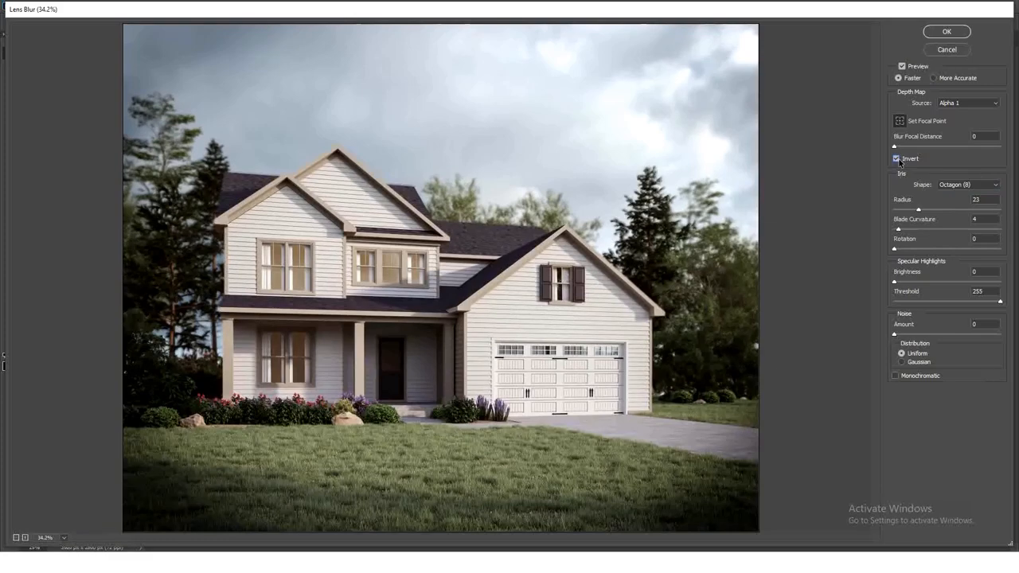
left_click(947, 33)
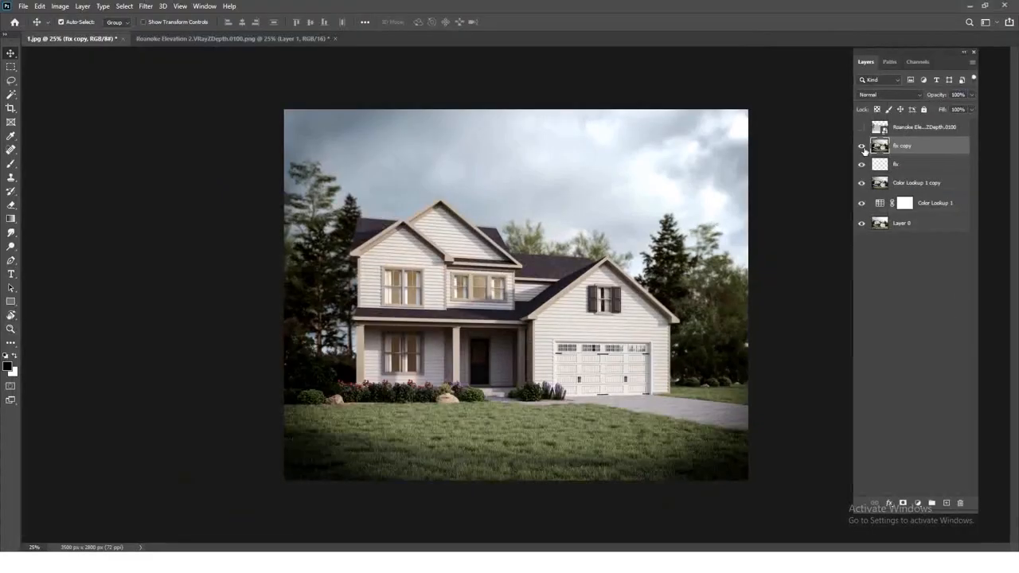
key("ctrl+plus")
key("ctrl+minus")
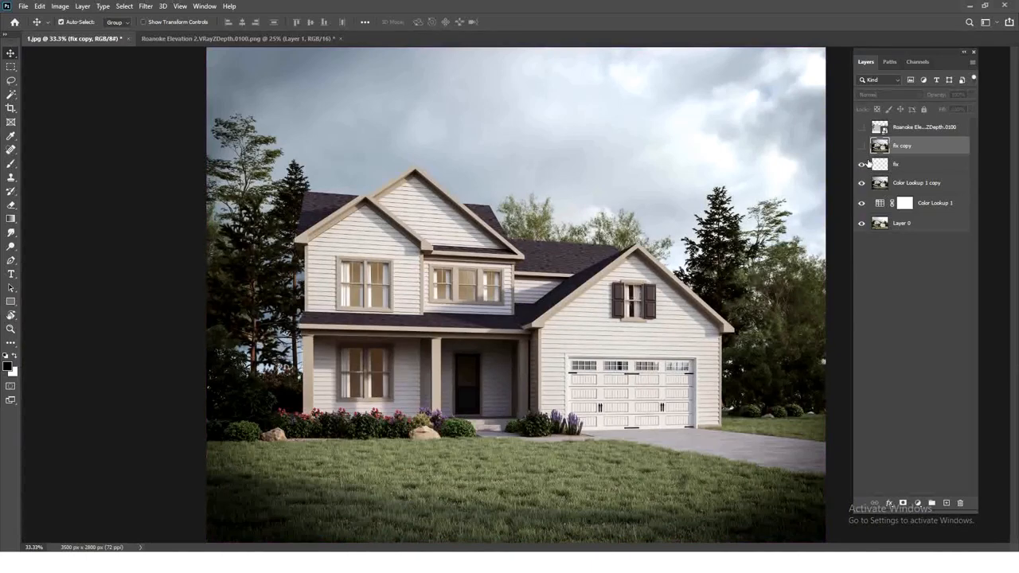
Step: Try to run Lens Blur on the fix copy smart object with the Alpha 1 channel selected
left_click(146, 5)
mouse_move(152, 126)
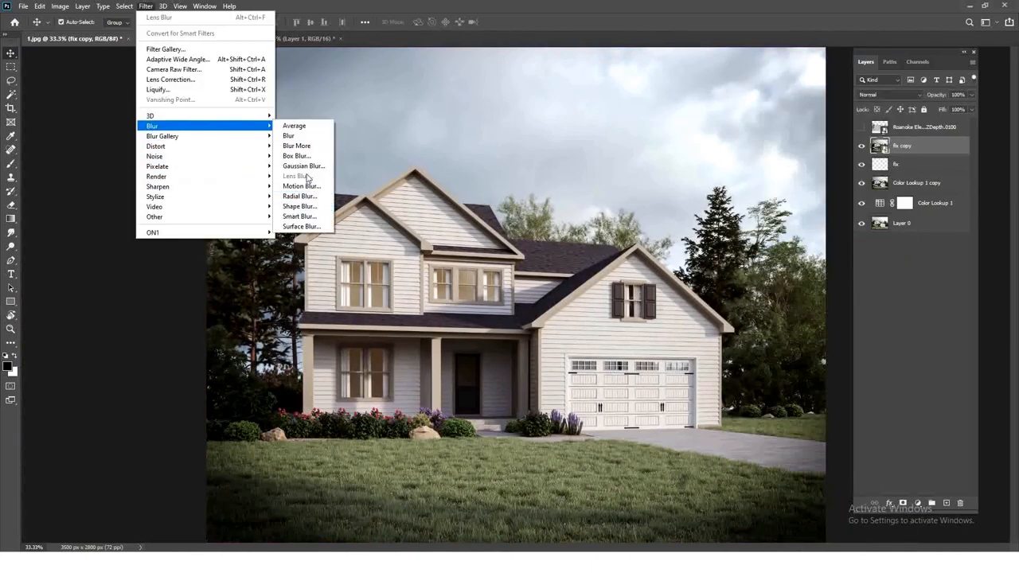
left_click(916, 61)
left_click(892, 145)
left_click(866, 62)
left_click(146, 6)
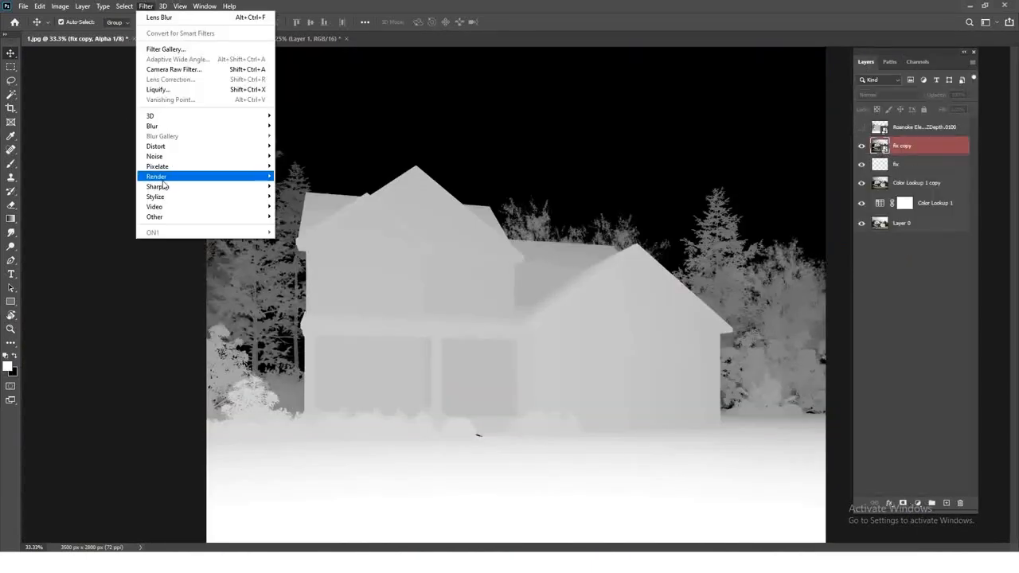
mouse_move(159, 125)
left_click(298, 176)
left_click(946, 49)
left_click(917, 61)
left_click(890, 62)
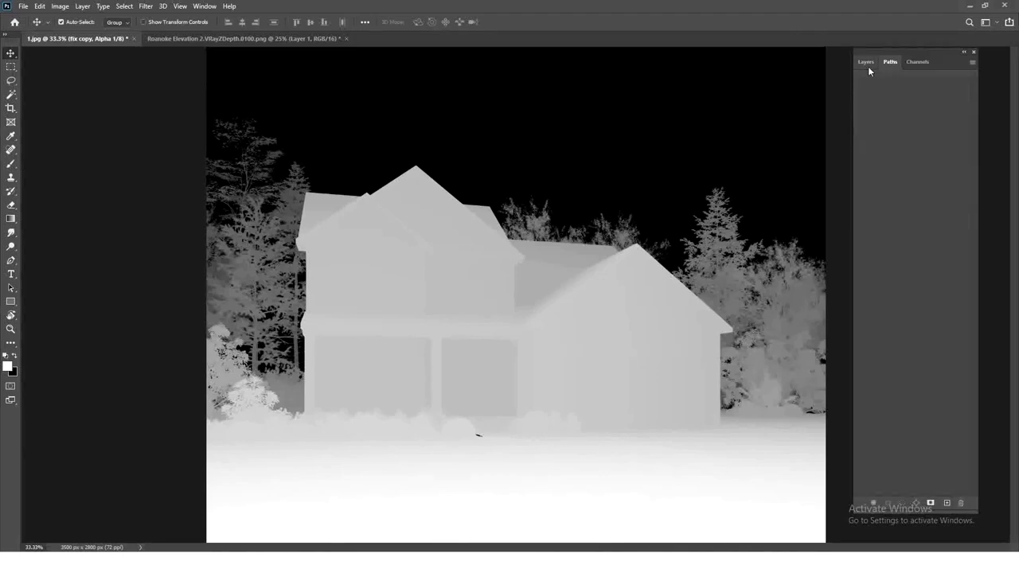
left_click(867, 62)
key("ctrl+Tab")
key("q")
key("q")
key("q")
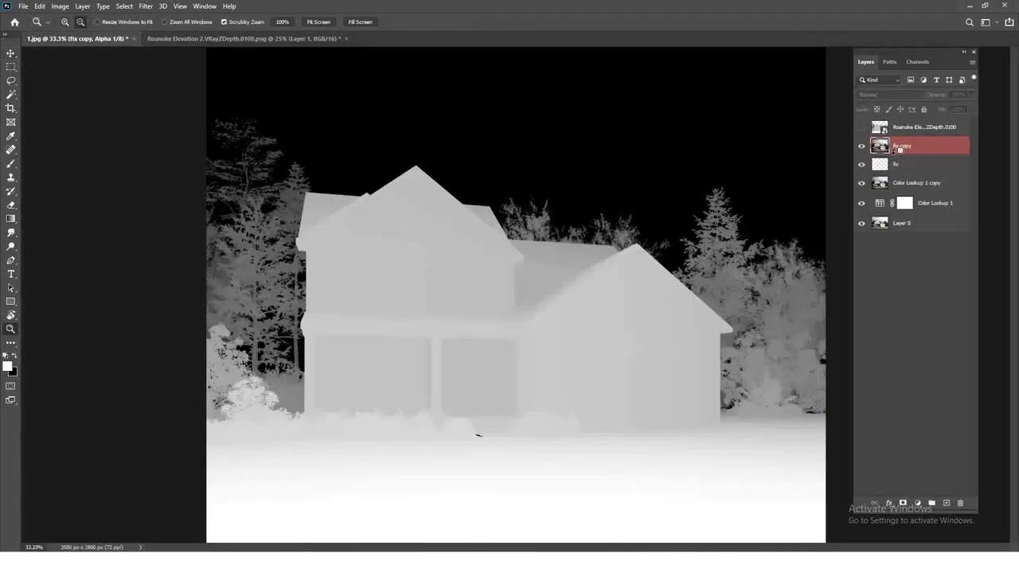
left_click(895, 149)
right_click(903, 147)
left_click(796, 249)
left_click(146, 6)
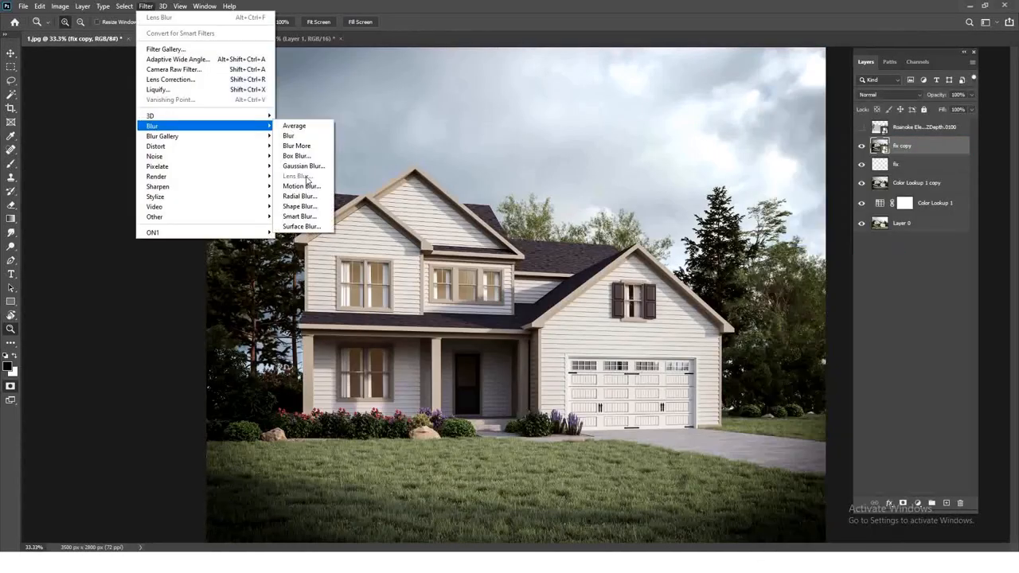
Step: Reselect the Alpha 1 channel and try Lens Blur on it again
right_click(881, 149)
left_click(913, 61)
left_click(911, 146)
left_click(146, 6)
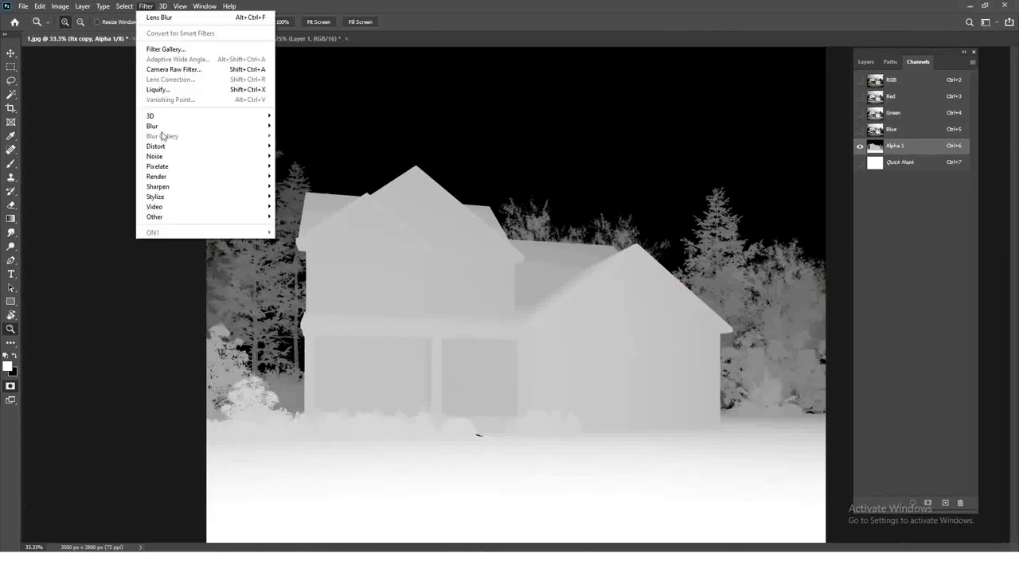
mouse_move(155, 126)
left_click(298, 171)
left_click(951, 102)
left_click(947, 49)
Step: Return to the full-color view of the fix copy layer and rerun the Lens Blur filter on it
left_click(866, 62)
right_click(898, 147)
key("Escape")
key("ctrl+2")
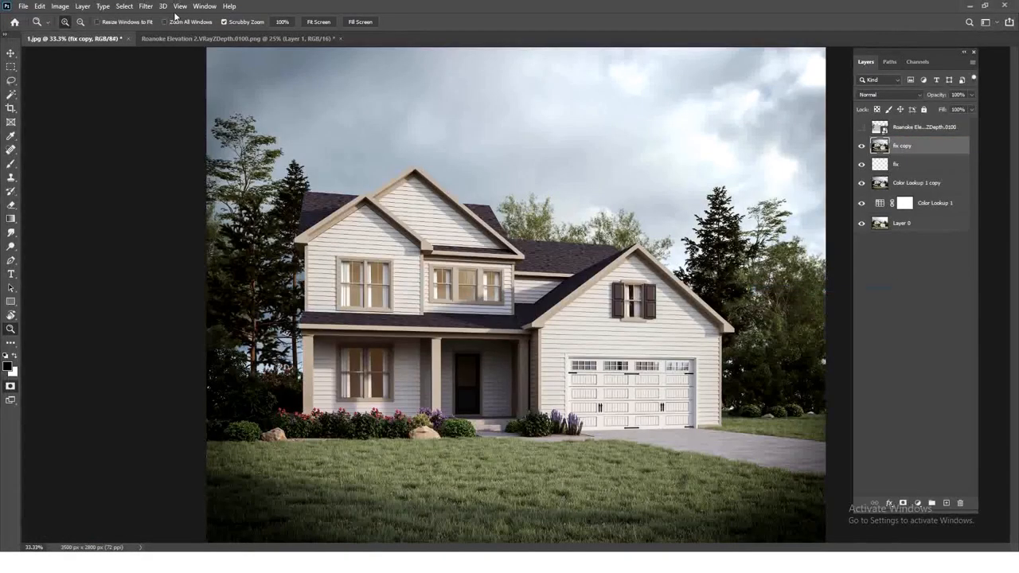
left_click(145, 7)
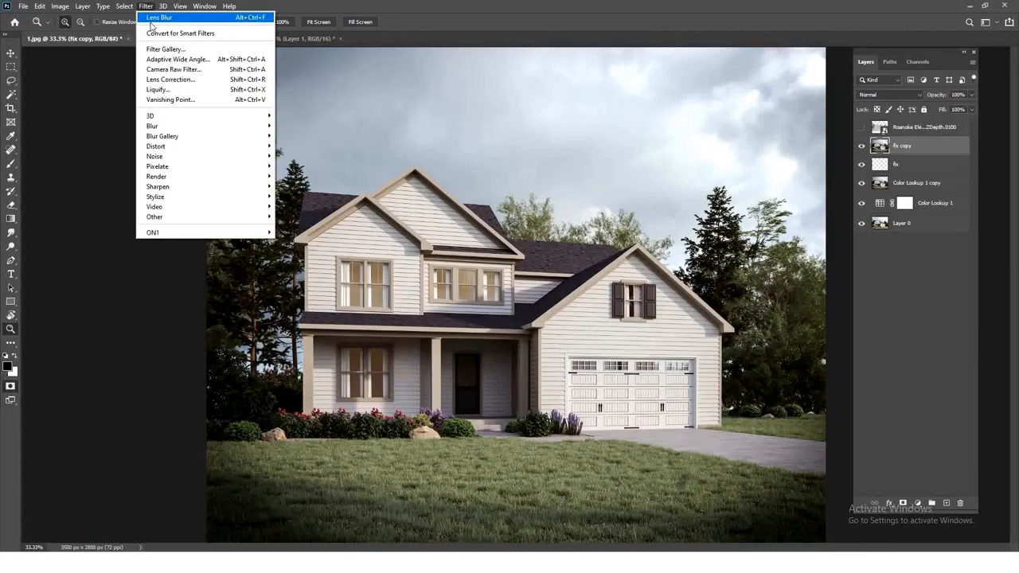
left_click(158, 17)
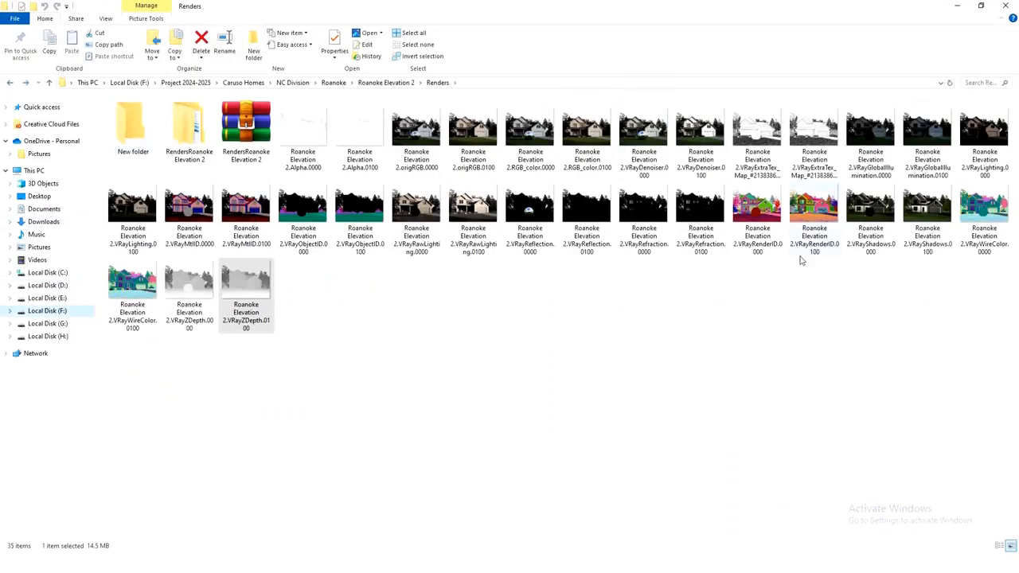
Step: Place the VRayMtlID.0100 pass and subtract the sky, trees, lawn and driveway from the grey glass selection
left_click_drag(246, 215, 410, 541)
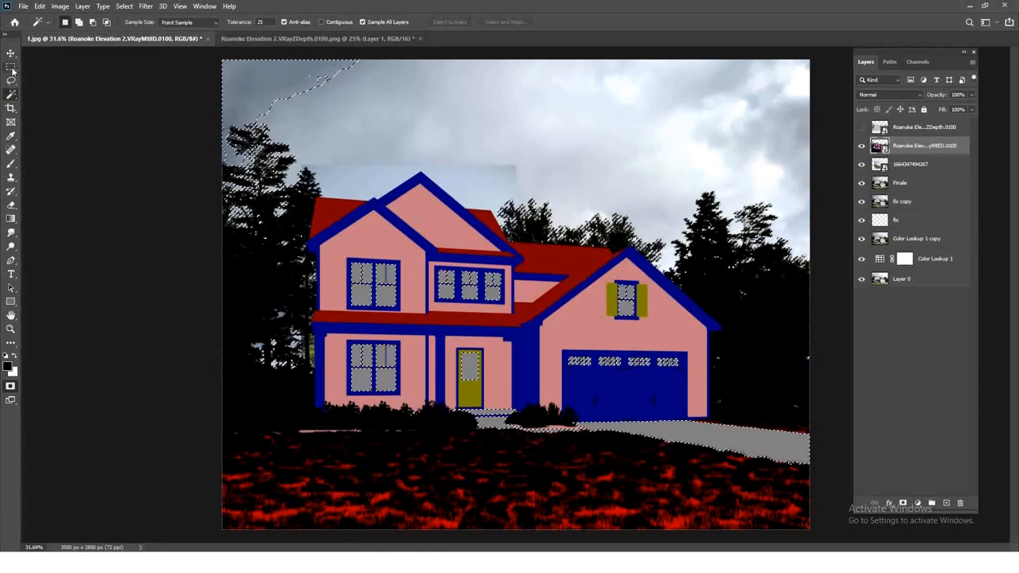
key("m")
left_click_drag(809, 341, 565, 536)
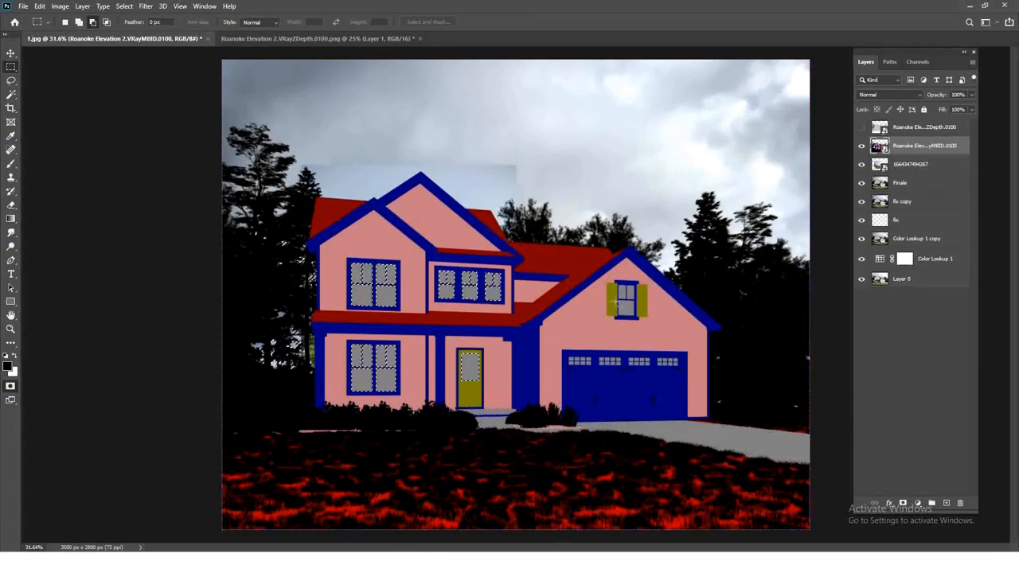
key("ctrl+z")
key("ctrl+z")
key("ctrl+z")
left_click_drag(212, 55, 813, 204)
left_click_drag(650, 245, 837, 332)
left_click_drag(226, 405, 519, 525)
left_click_drag(510, 421, 837, 515)
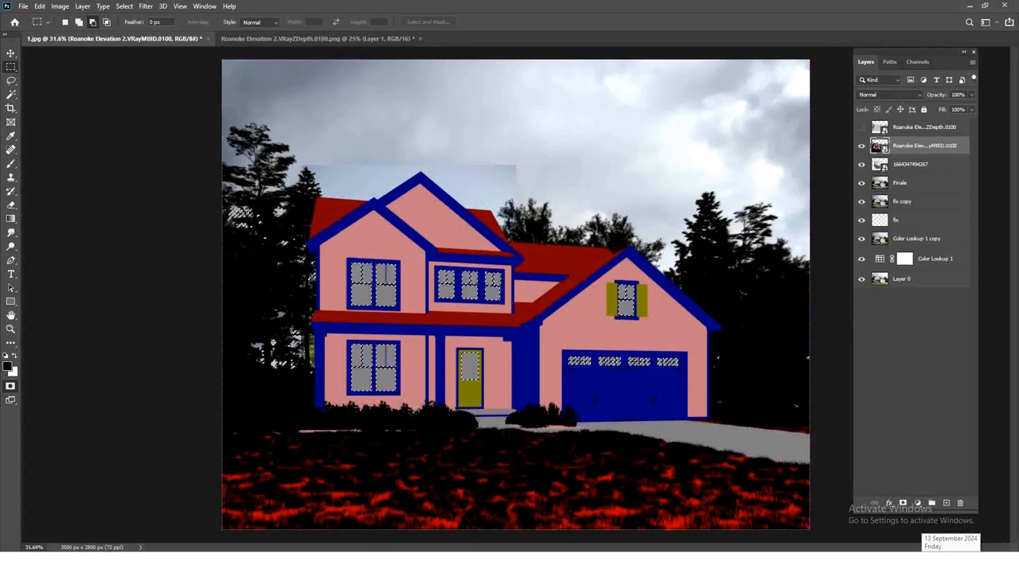
left_click(902, 184)
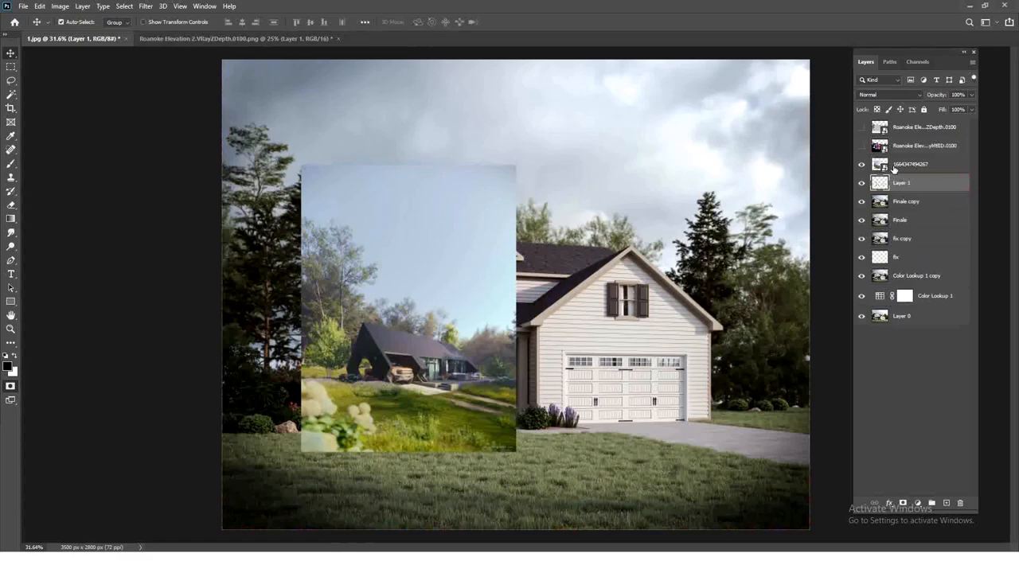
left_click(897, 166)
key("q")
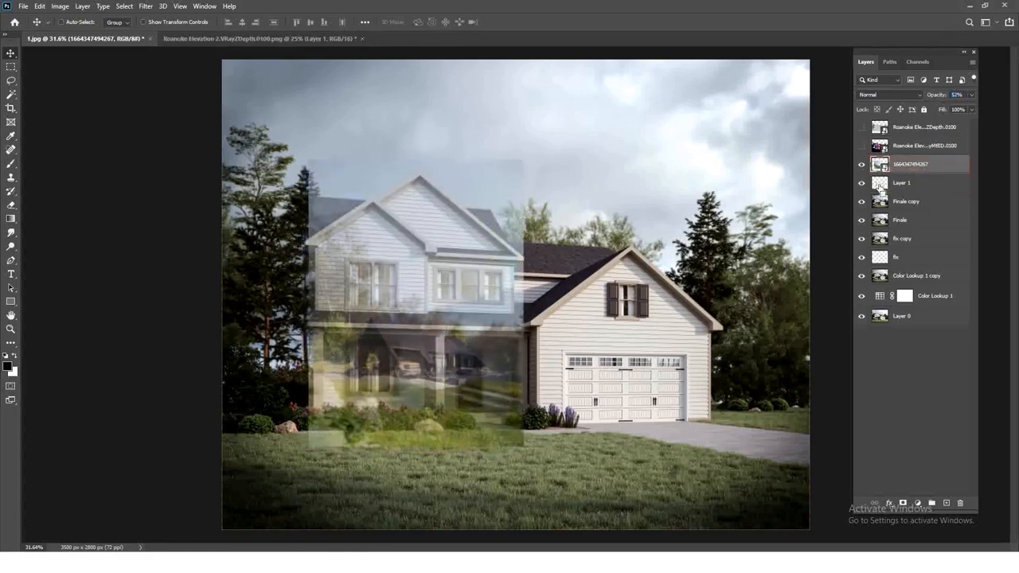
mouse_move(465, 296)
left_mouse_down()
mouse_move(427, 296)
mouse_move(469, 296)
left_mouse_up()
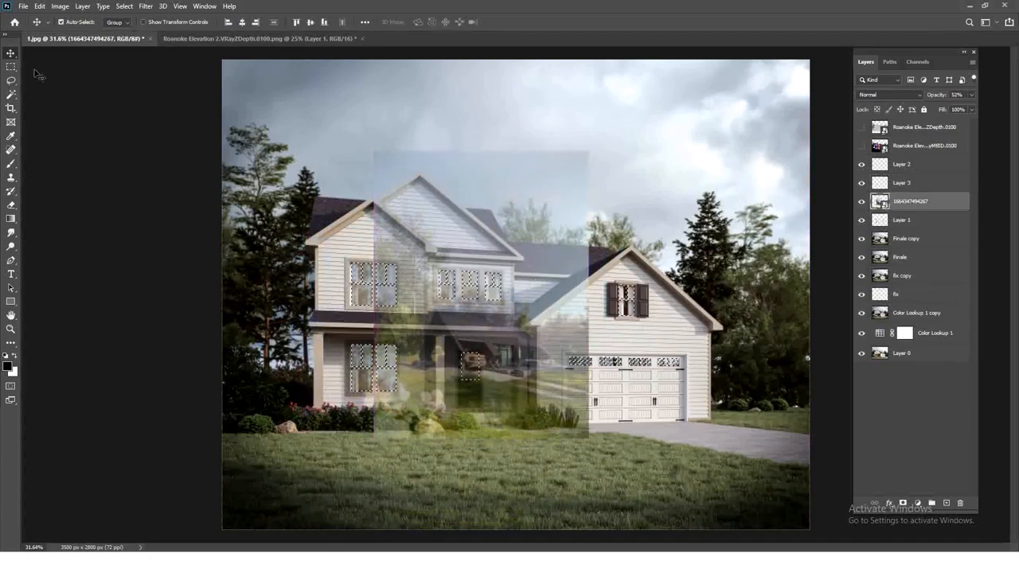
key("m")
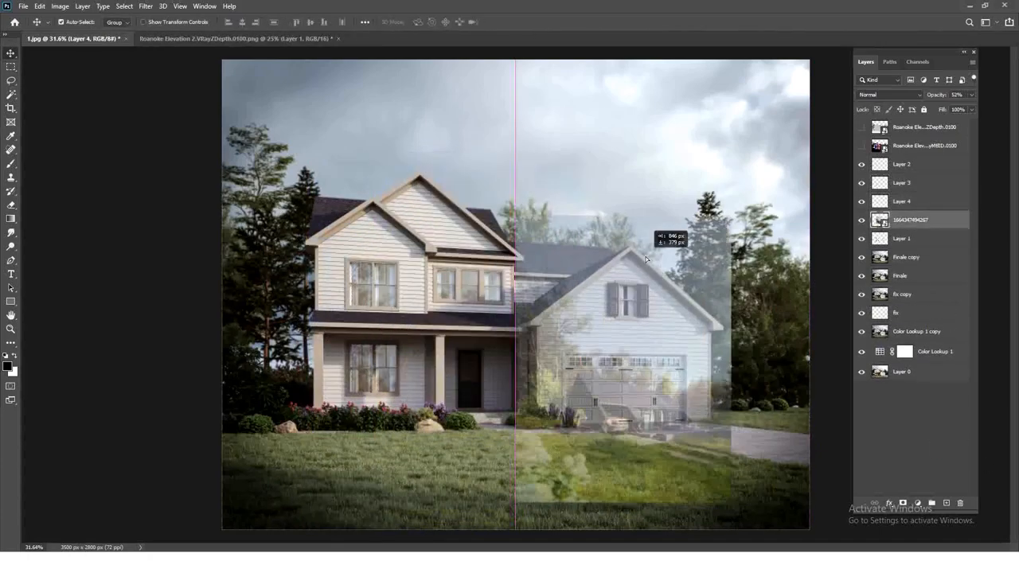
right_click(647, 333)
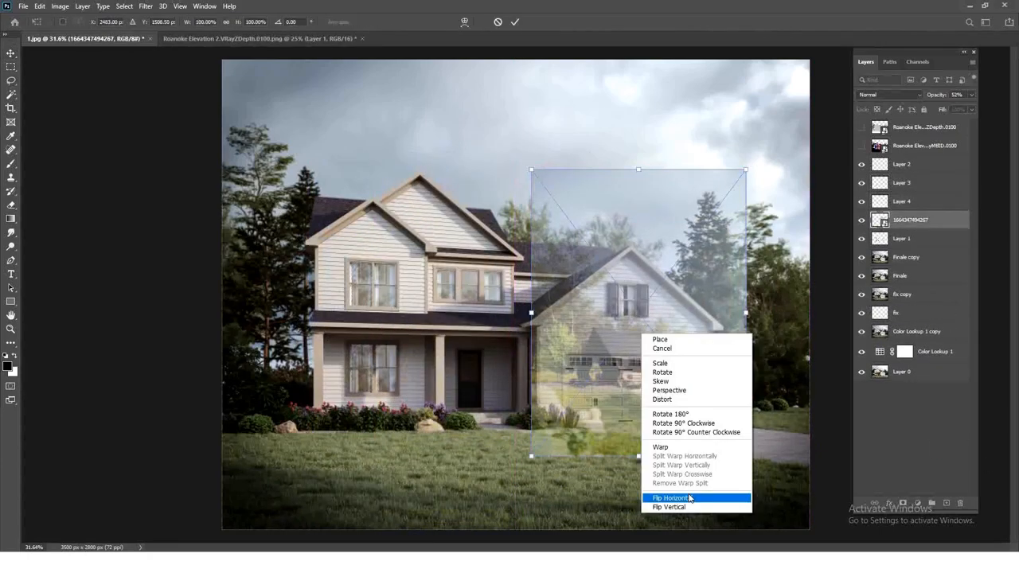
left_click(675, 498)
key("Return")
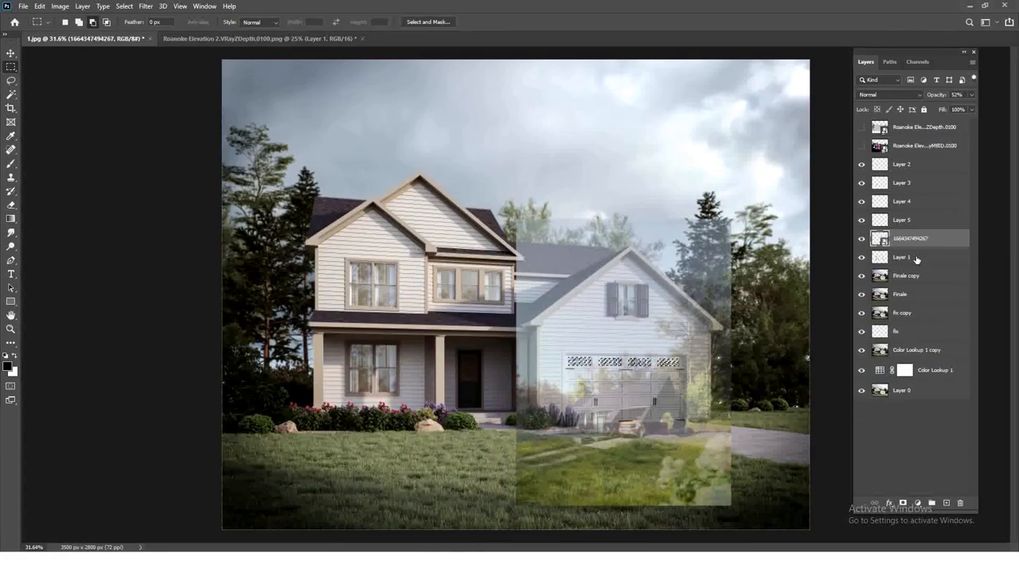
key("v")
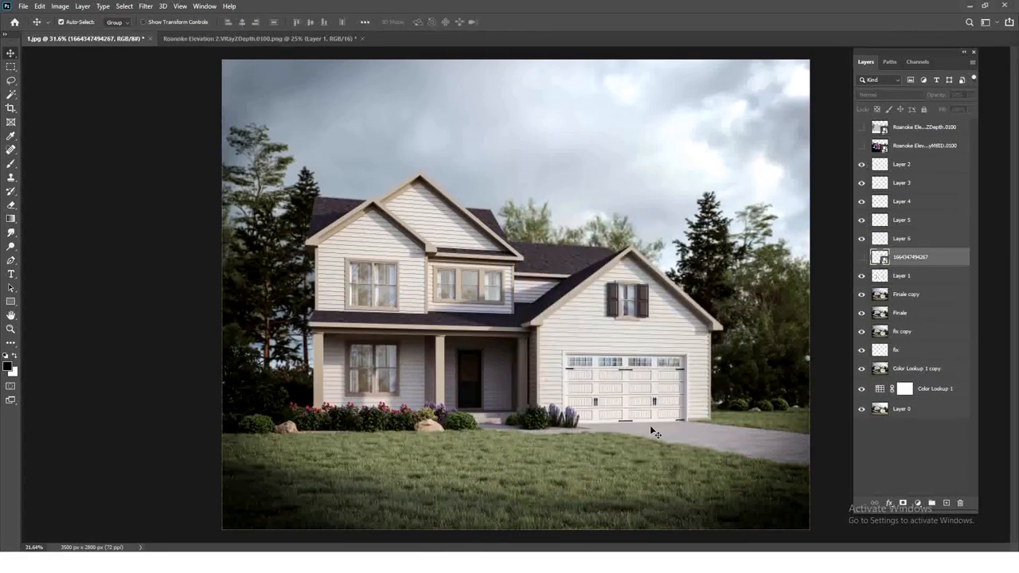
Step: Examine the added reflections in the garage door windows up close
key("ctrl+plus")
key("ctrl+plus")
key("ctrl+plus")
key("ctrl+plus")
left_click(552, 425)
key("ctrl+minus")
key("ctrl+minus")
key("ctrl+minus")
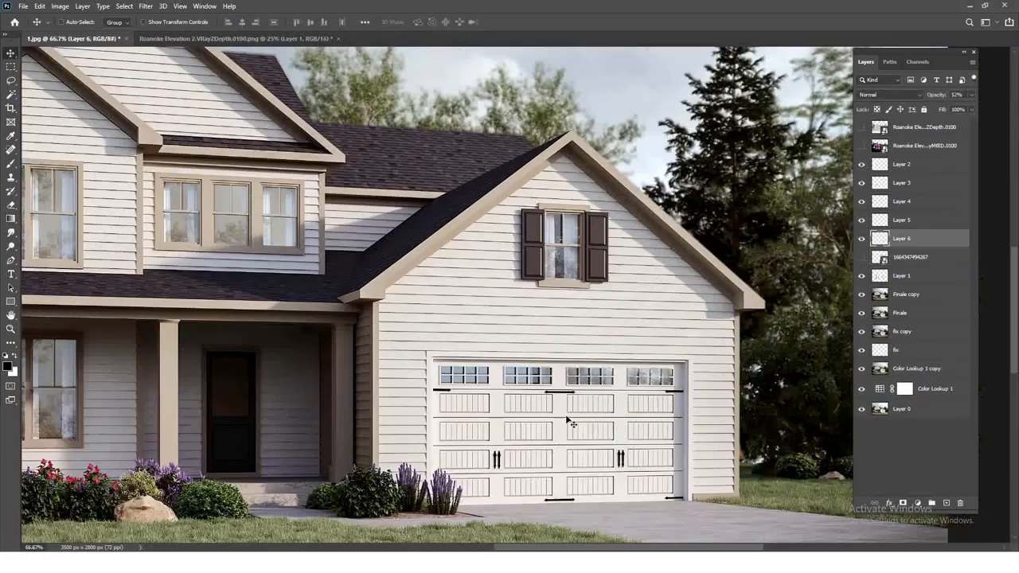
Step: Move Layer 0 above Layer 2 in the layer stack
left_click(901, 409)
left_click_drag(901, 409, 902, 156)
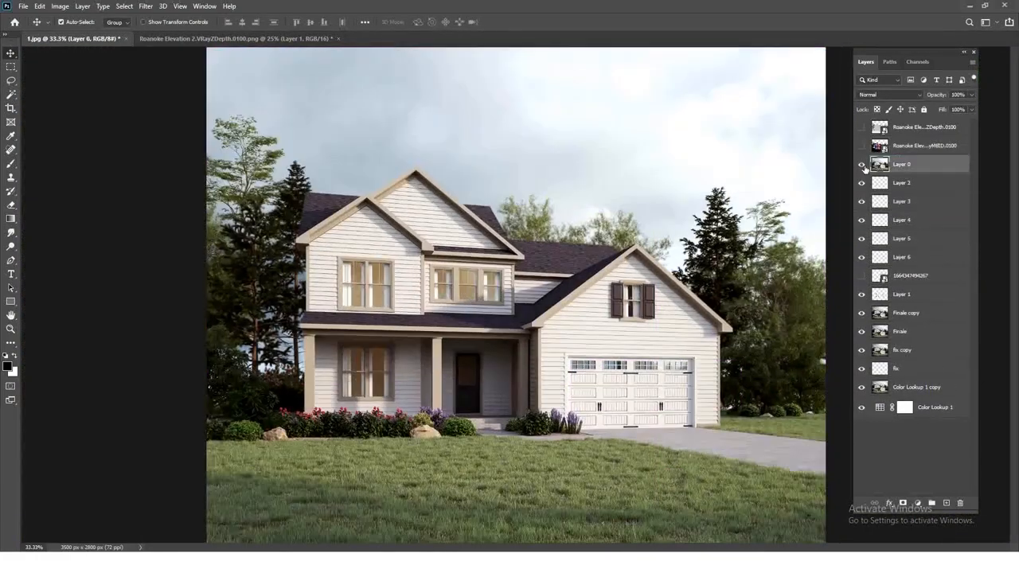
Step: Isolate the garage-side glass using the material ID pass and copy those areas from Layer 0 to a new layer
left_click(862, 146)
key("m")
left_click_drag(207, 49, 809, 509)
key("ctrl+minus")
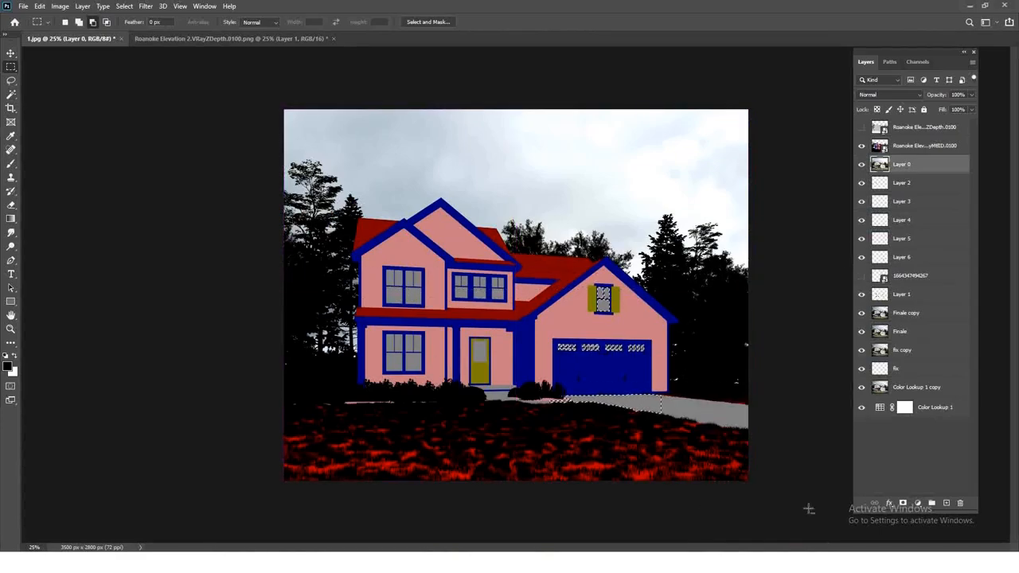
key("ctrl+d")
key("ctrl+plus")
key("ctrl+plus")
left_click(861, 146)
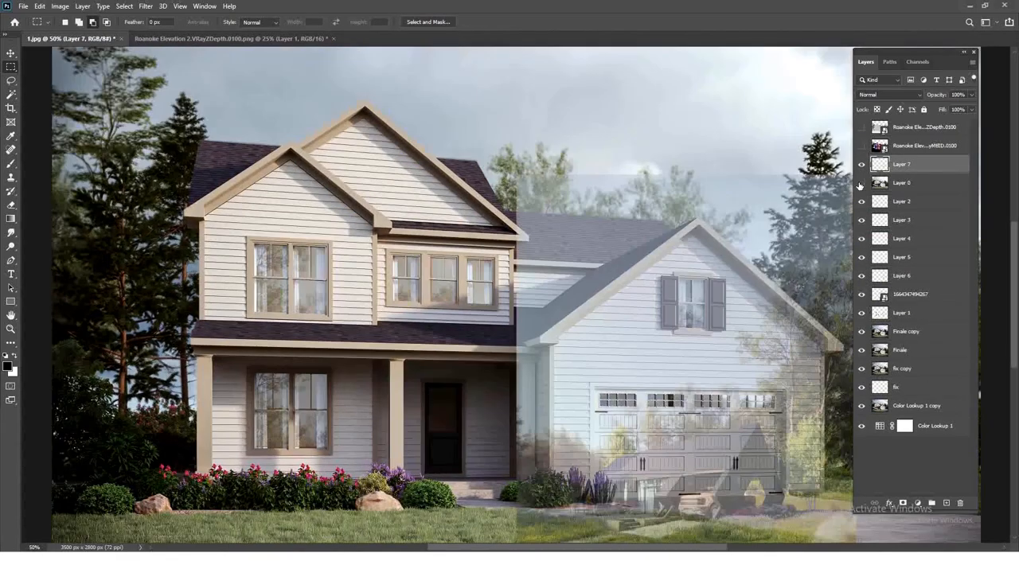
Step: Add a Color Lookup adjustment layer above the merged layer copy, try its LUT presets and check the render in full-screen view
key("v")
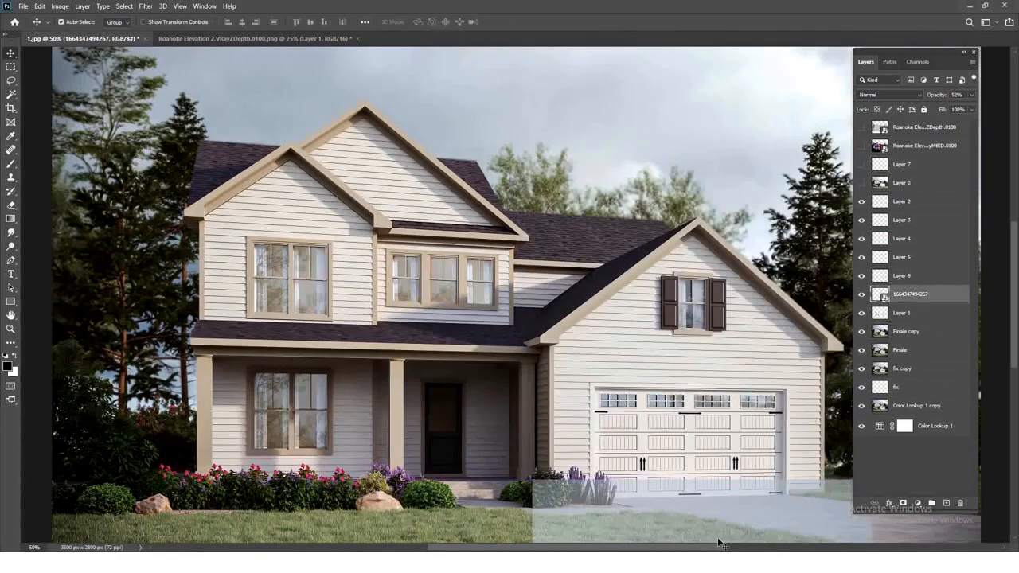
key("ctrl+minus")
key("ctrl+minus")
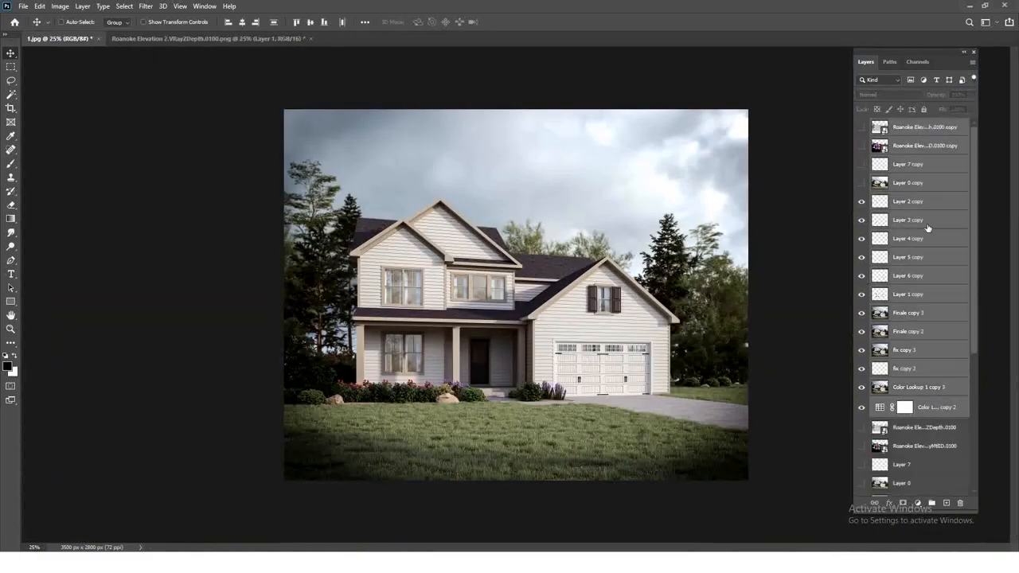
left_click(917, 503)
left_click(935, 445)
left_click(751, 94)
key("Down")
key("Down")
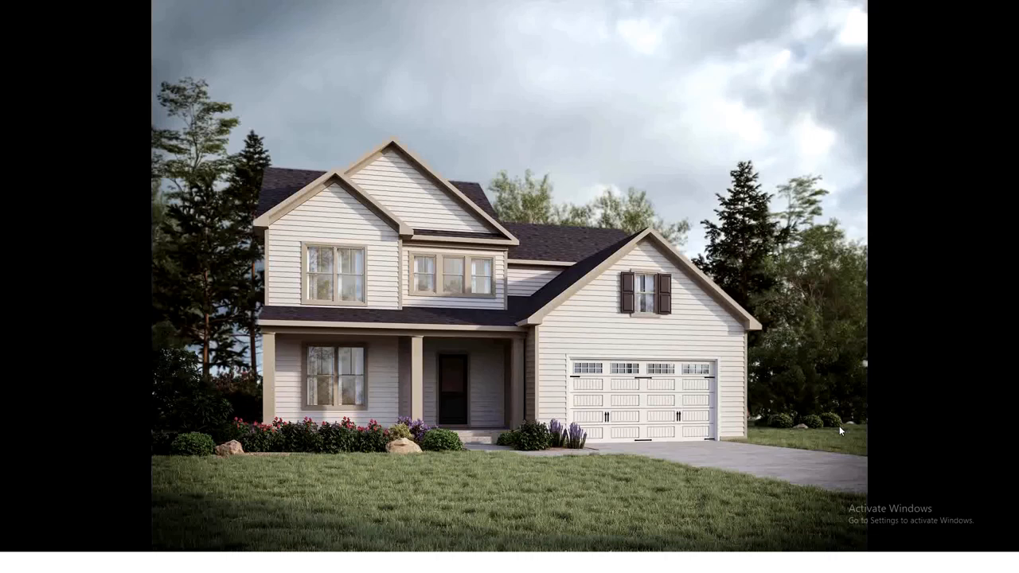
key("f")
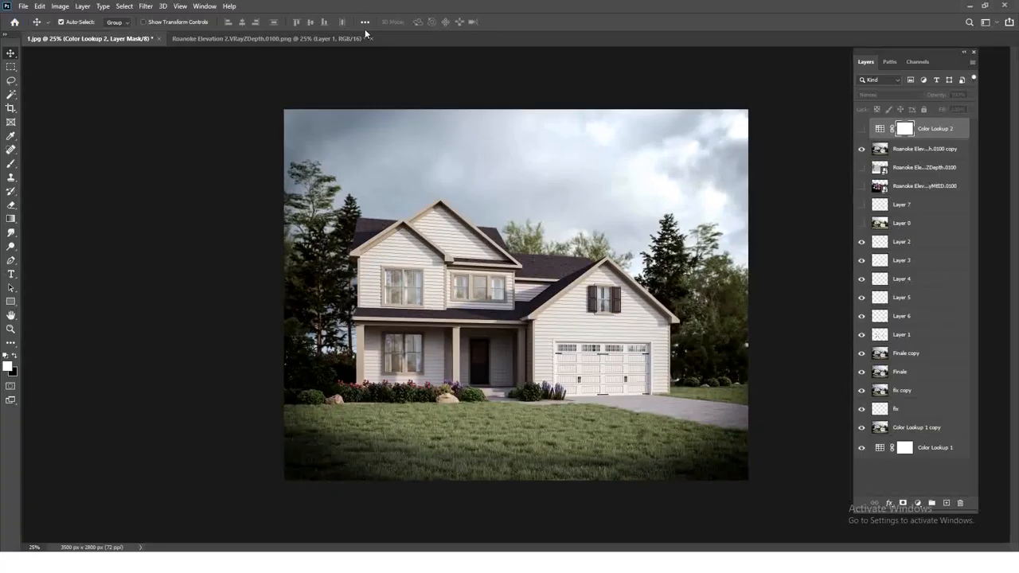
Step: Create a new document and return to the 1.jpg document
left_click(364, 37)
key("ctrl+n")
left_click(717, 439)
key("ctrl+Tab")
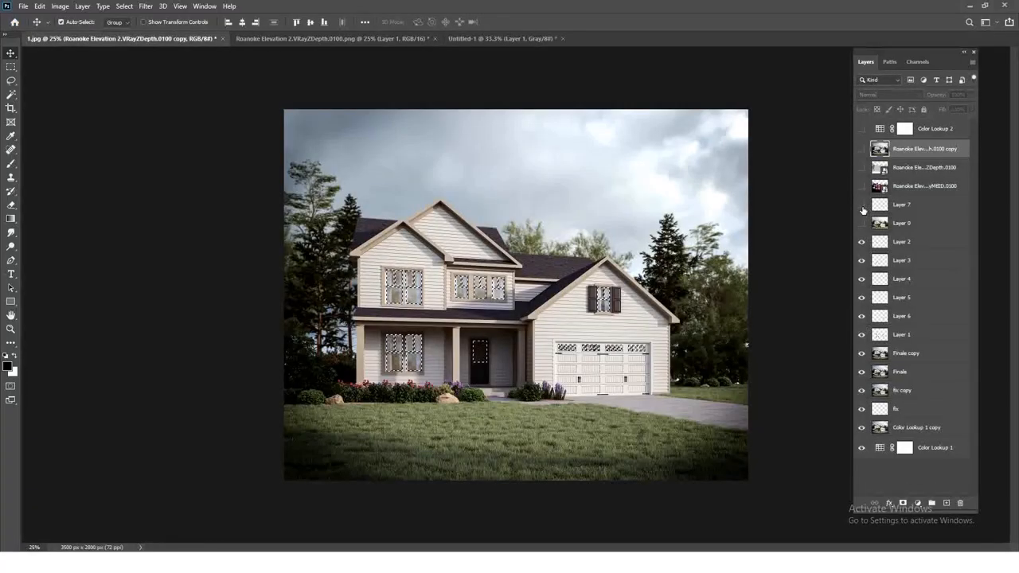
left_click(905, 258)
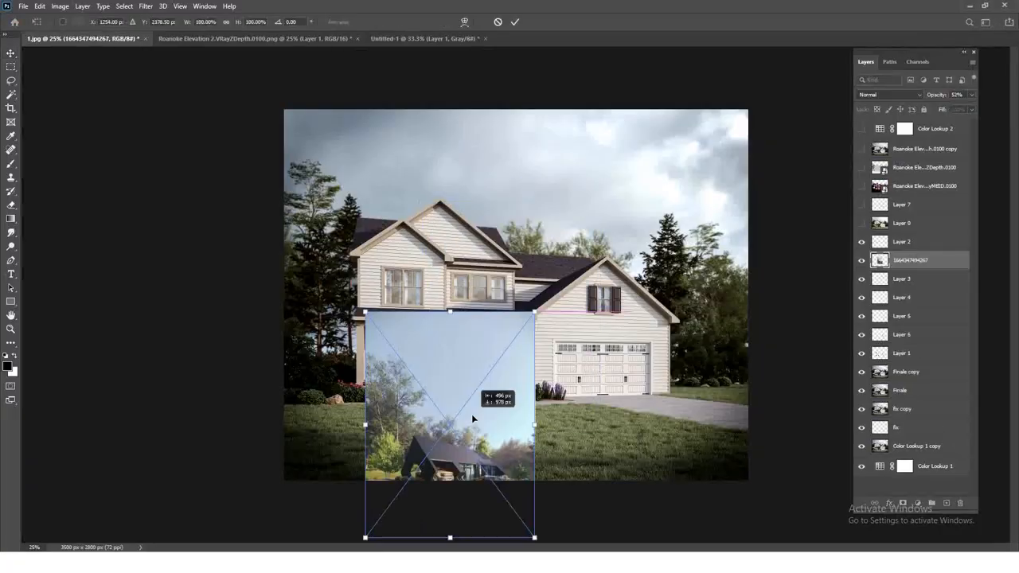
left_click_drag(500, 283, 523, 279)
key("Return")
key("m")
left_click_drag(751, 105, 441, 482)
key("ctrl+j")
left_click(862, 281)
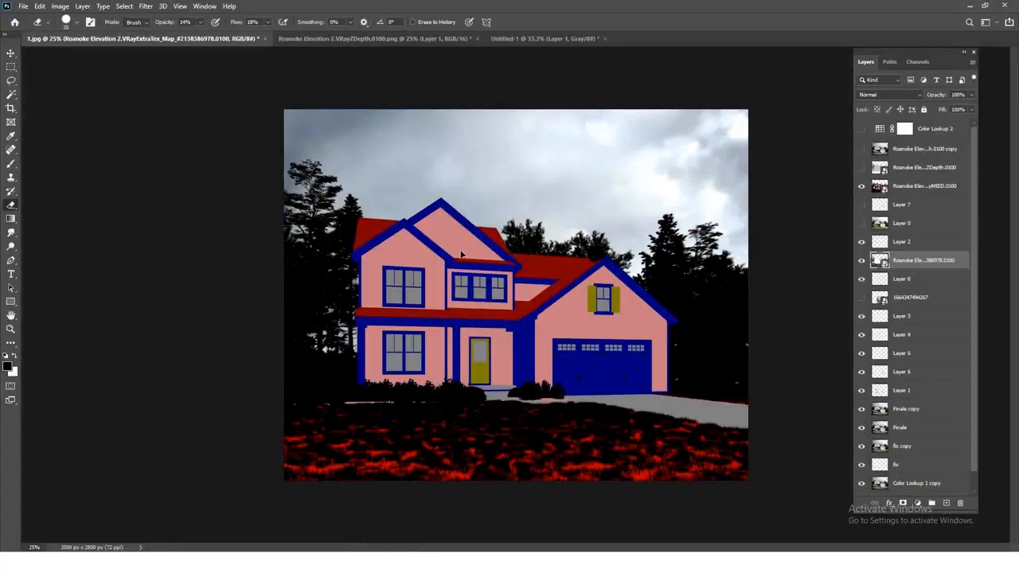
Step: Set Layer 9, copied from the VRayExtraTex pass, to Multiply blending and hide the material ID pass
left_click(885, 93)
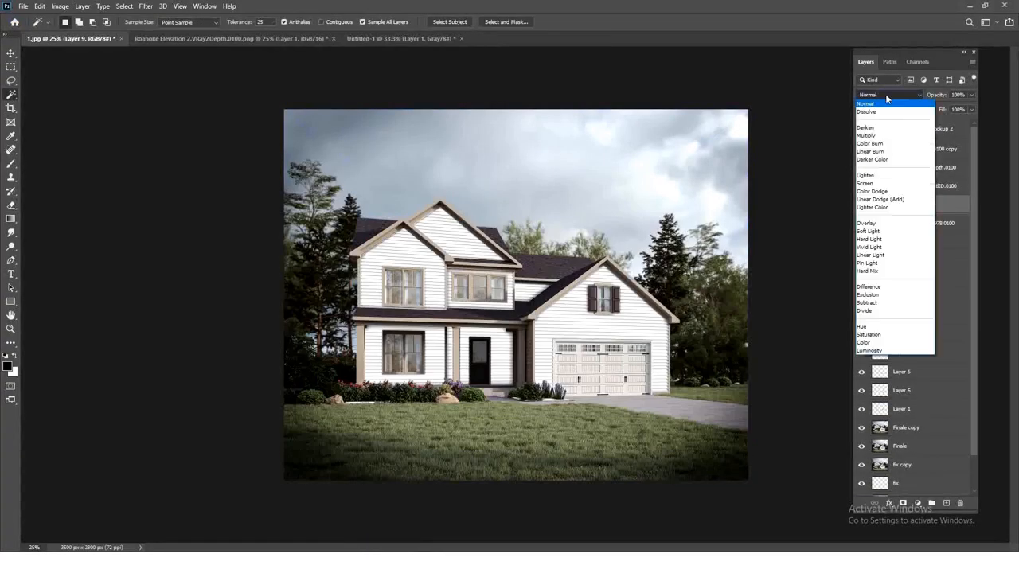
left_click(866, 136)
key("ctrl+plus")
key("ctrl+plus")
key("ctrl+plus")
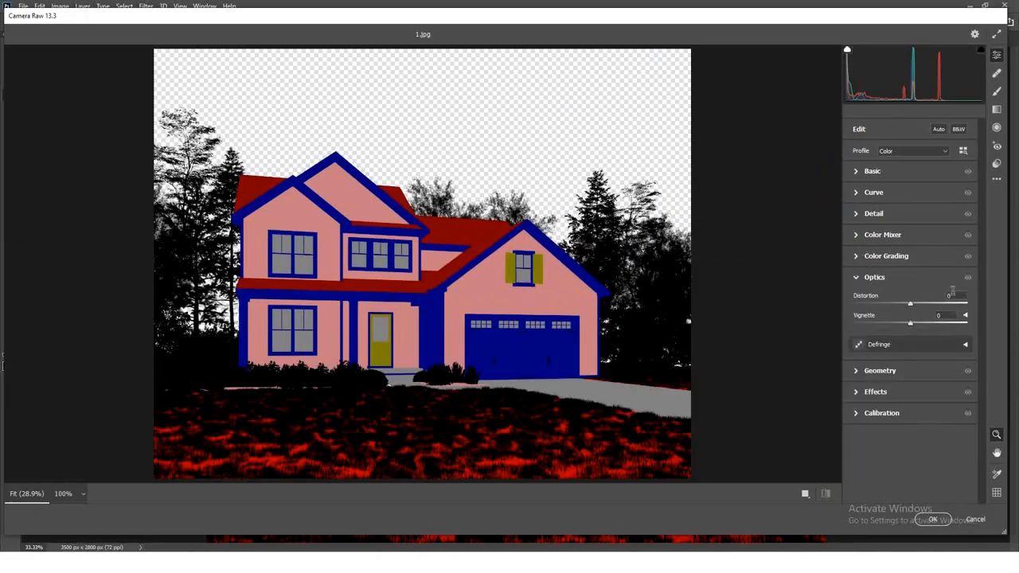
left_click(914, 231)
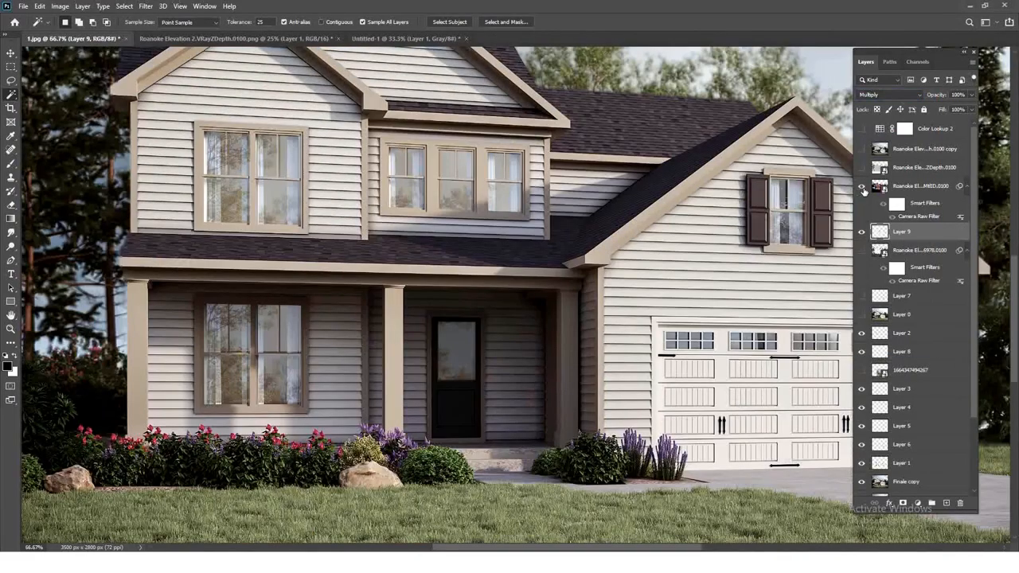
left_click(861, 186)
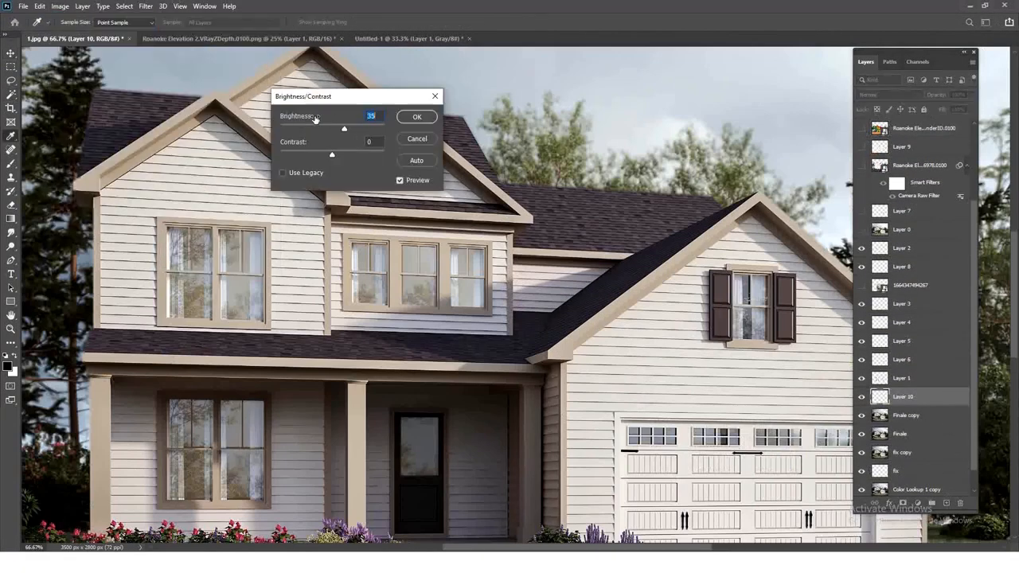
Step: Apply a brightness of 35 to Layer 10 and fine-tune its color with further image adjustments
left_click(418, 117)
left_click(61, 6)
left_click(189, 99)
left_click(519, 114)
left_click(61, 6)
left_click(190, 89)
mouse_move(185, 163)
left_mouse_down()
mouse_move(151, 164)
mouse_move(179, 191)
mouse_move(177, 164)
left_mouse_up()
left_click_drag(186, 192, 187, 194)
left_click_drag(171, 138, 164, 139)
left_click(331, 98)
Step: Save the finished image as the JPEG file Final Renders in the Roanoke Elevation 2 folder
key("ctrl+minus")
key("ctrl+minus")
key("ctrl+minus")
left_click(23, 7)
left_click(597, 352)
key("ctrl+plus")
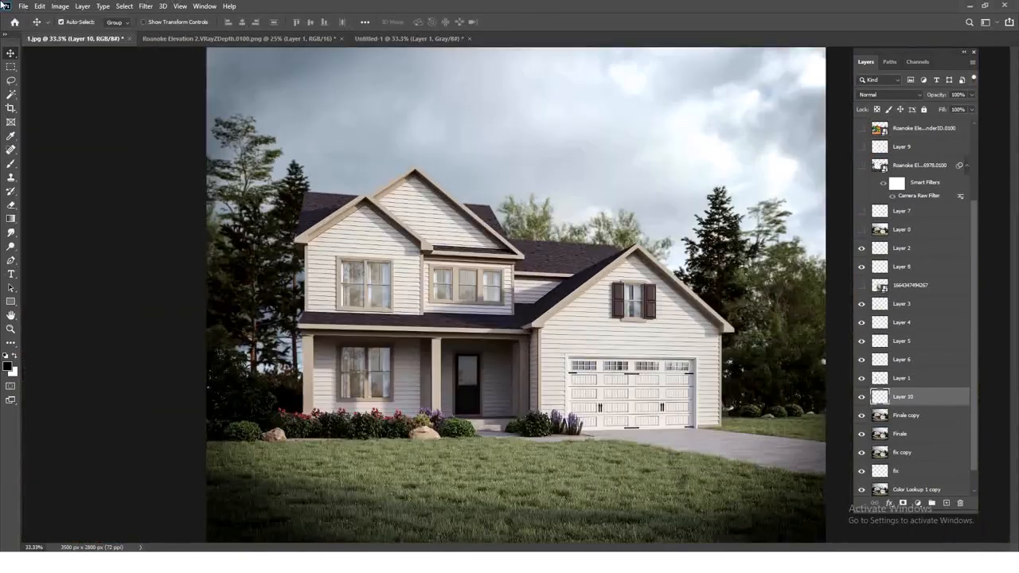
left_click(22, 7)
left_click(41, 135)
left_click(119, 451)
left_click(111, 334)
double_click(128, 97)
left_click(535, 281)
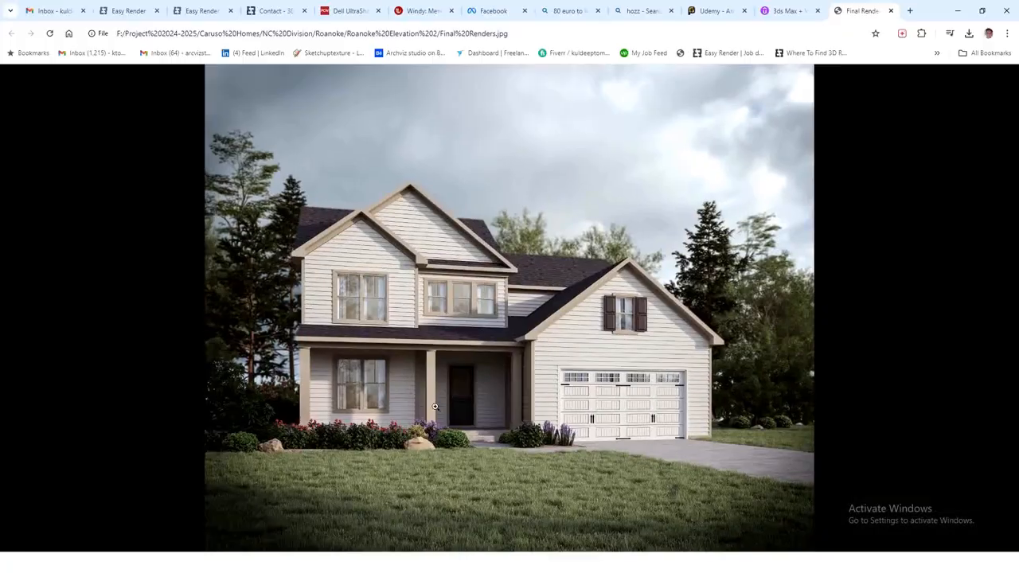